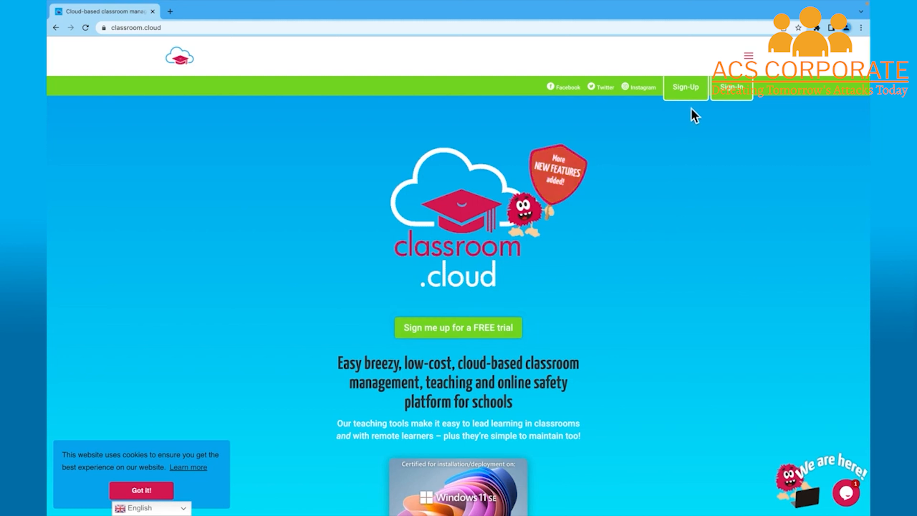
From the classroom.cloud home page, start Sign-Up and choose registration with a Microsoft account
{"action": "left_click", "coordinate": [698, 97]}
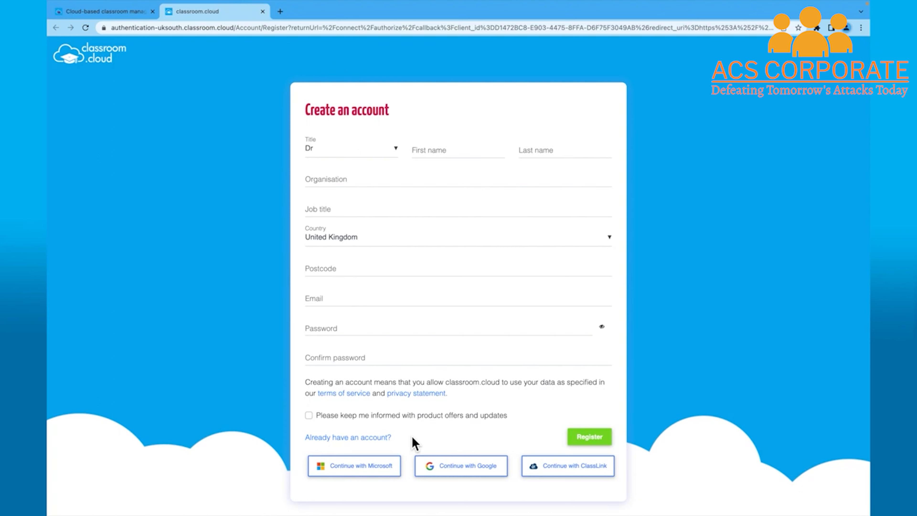
{"action": "left_click", "coordinate": [387, 474]}
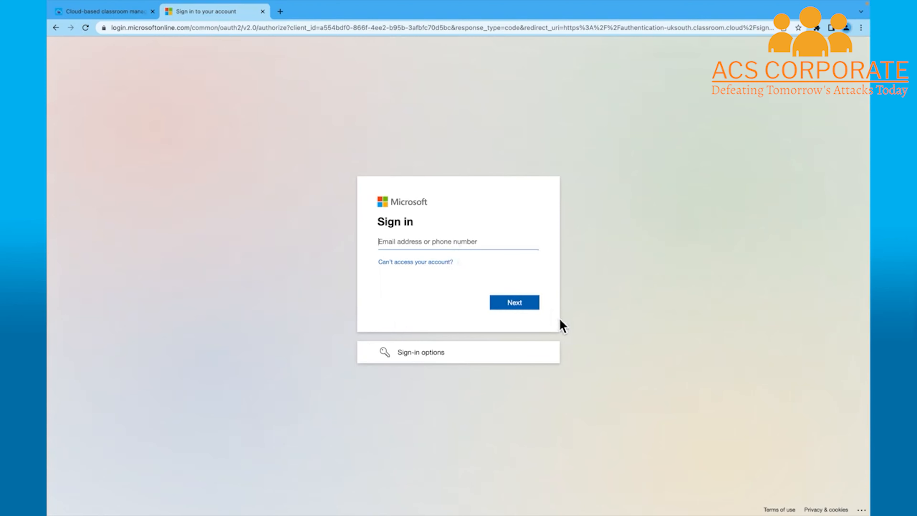
Sign in with the school's Microsoft admin email and password, declining password saving and staying signed in
{"action": "key", "text": "ctrl+v"}
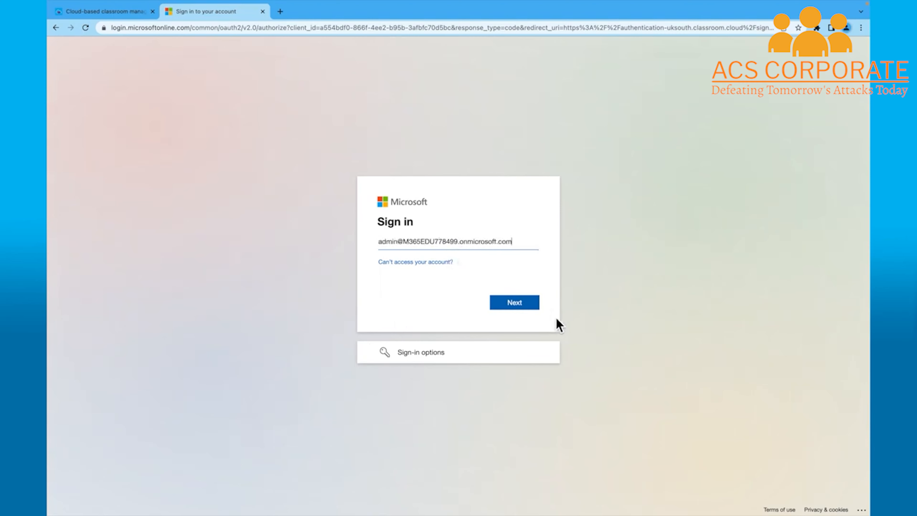
{"action": "left_click", "coordinate": [535, 305]}
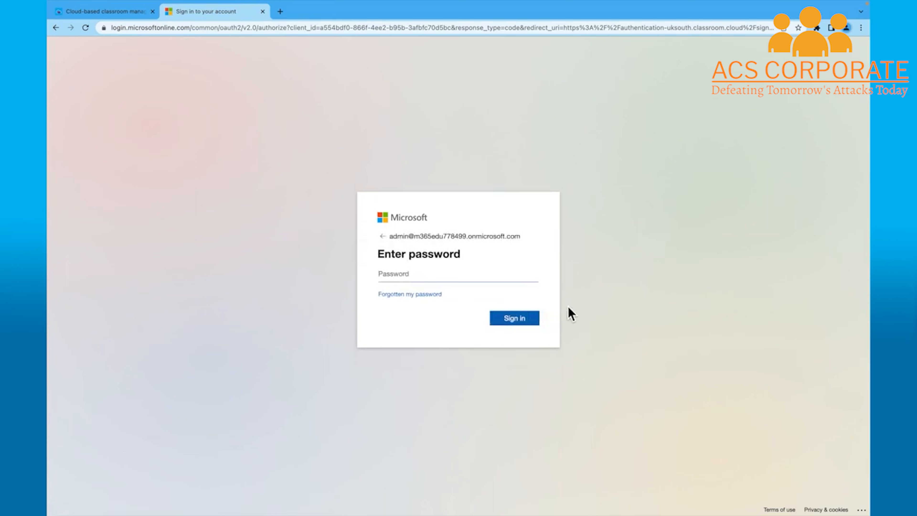
{"action": "type", "text": "*******"}
{"action": "key", "text": "Return"}
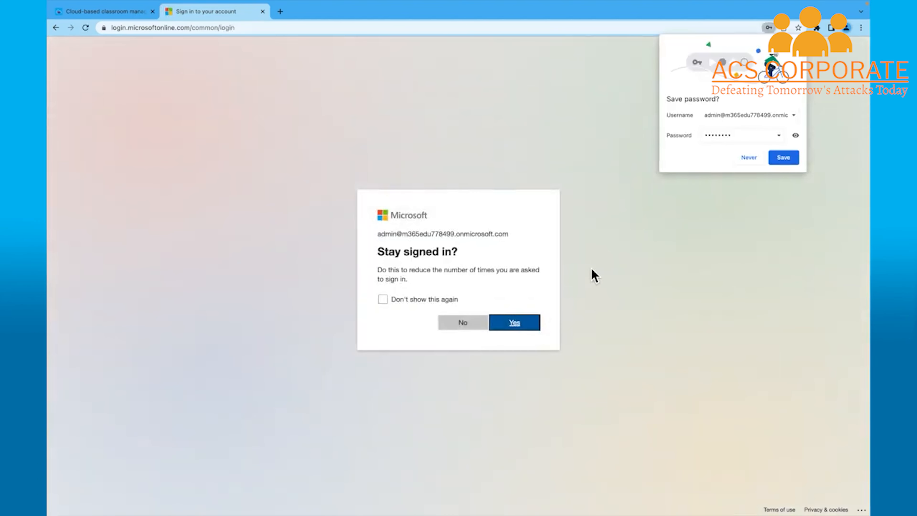
{"action": "left_click", "coordinate": [743, 163]}
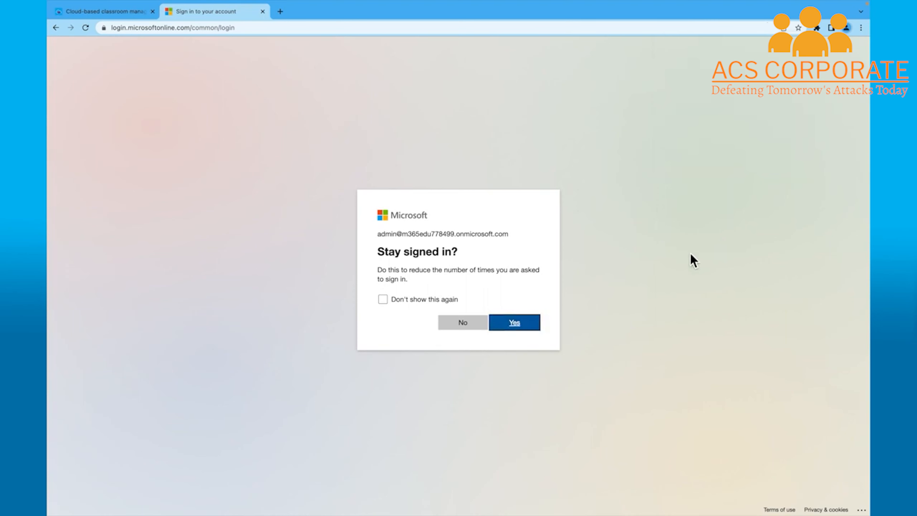
{"action": "left_click", "coordinate": [541, 323]}
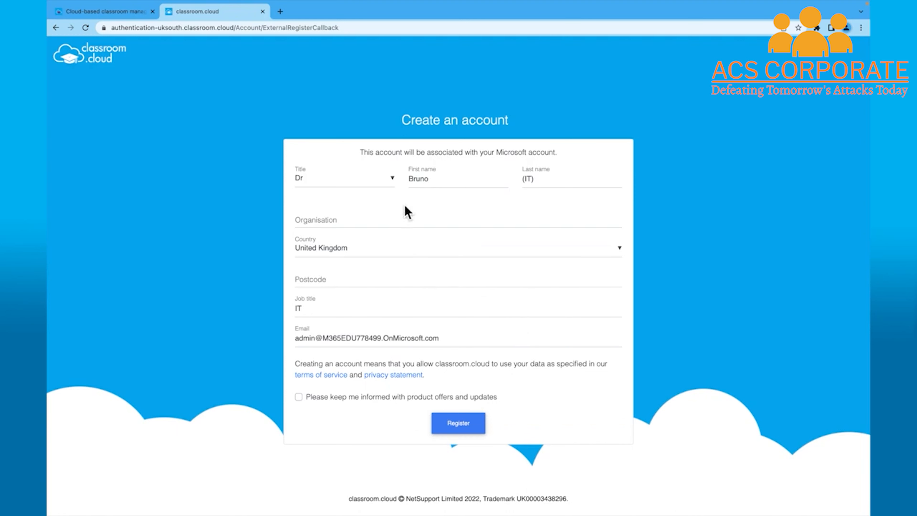
Set title to Mr, replace the last name, and enter organisation NetSupport Academy
{"action": "left_click", "coordinate": [394, 185]}
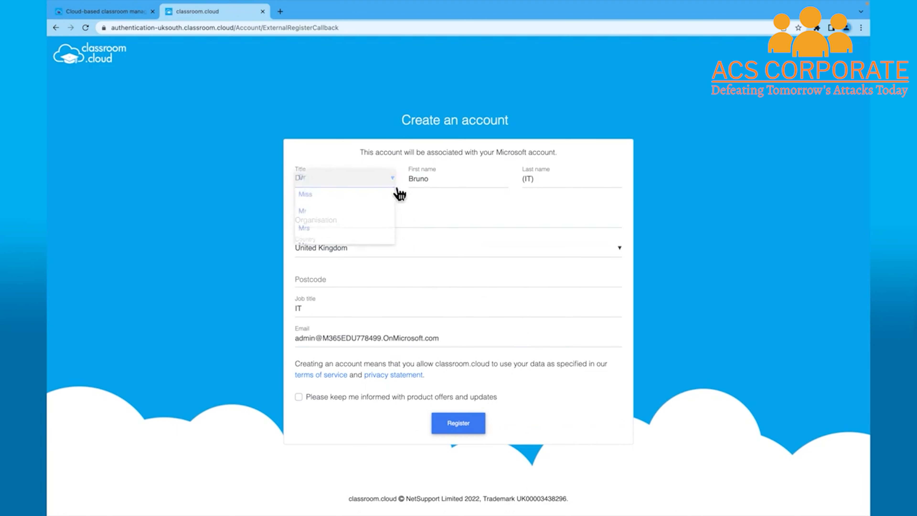
{"action": "left_click", "coordinate": [373, 213]}
{"action": "left_click", "coordinate": [555, 187]}
{"action": "key", "text": "BackSpace"}
{"action": "key", "text": "BackSpace"}
{"action": "key", "text": "BackSpace"}
{"action": "key", "text": "BackSpace"}
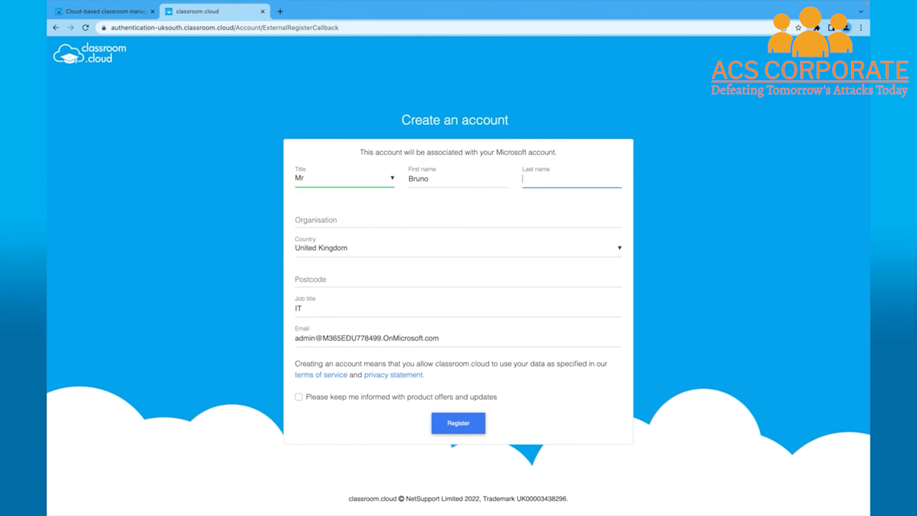
{"action": "type", "text": "Smith"}
{"action": "key", "text": "Tab"}
{"action": "type", "text": "NetSu"}
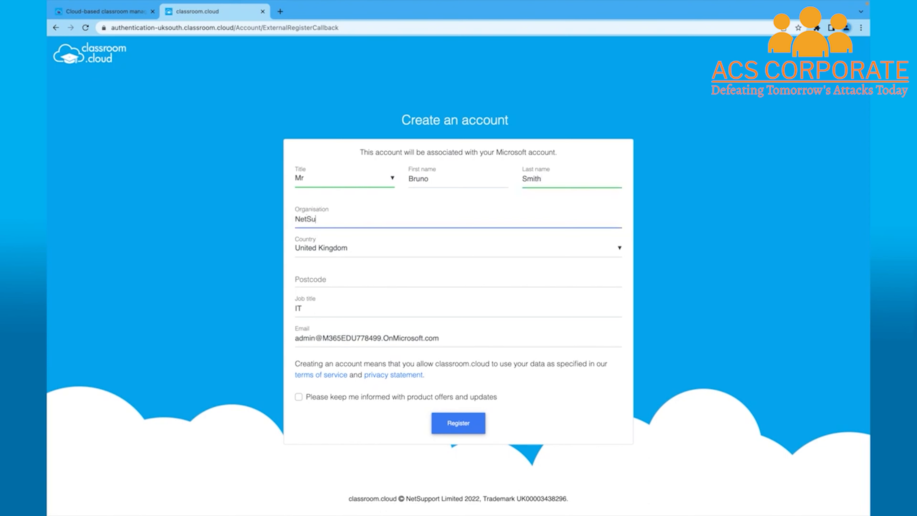
{"action": "type", "text": "pport Academy"}
Enter the postcode and job title 'Network Manage', then submit the registration
{"action": "left_click", "coordinate": [554, 277]}
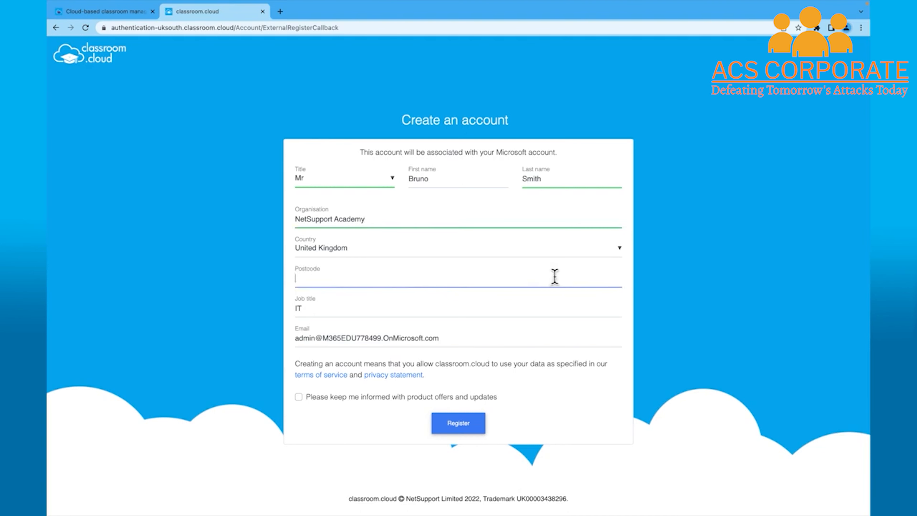
{"action": "type", "text": "PE6 8NE"}
{"action": "left_click", "coordinate": [428, 313]}
{"action": "key", "text": "BackSpace"}
{"action": "key", "text": "BackSpace"}
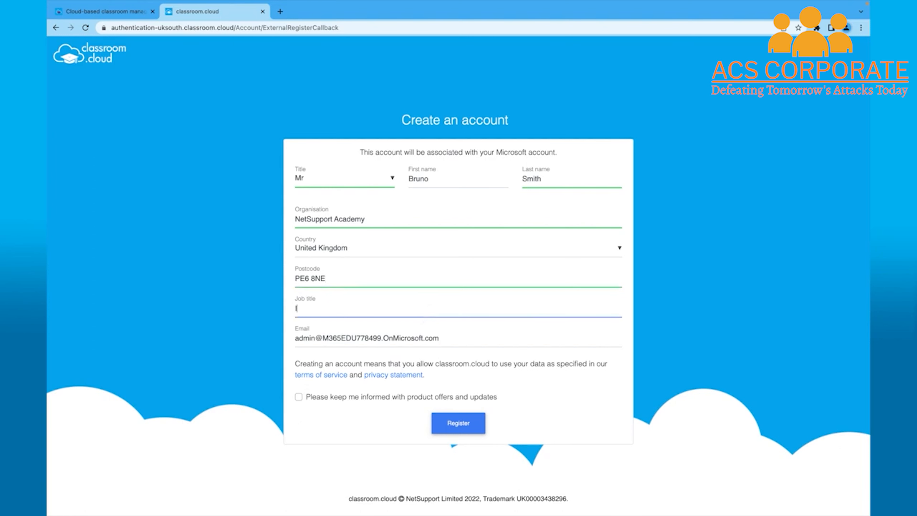
{"action": "type", "text": "Network Manager"}
{"action": "left_click", "coordinate": [473, 429]}
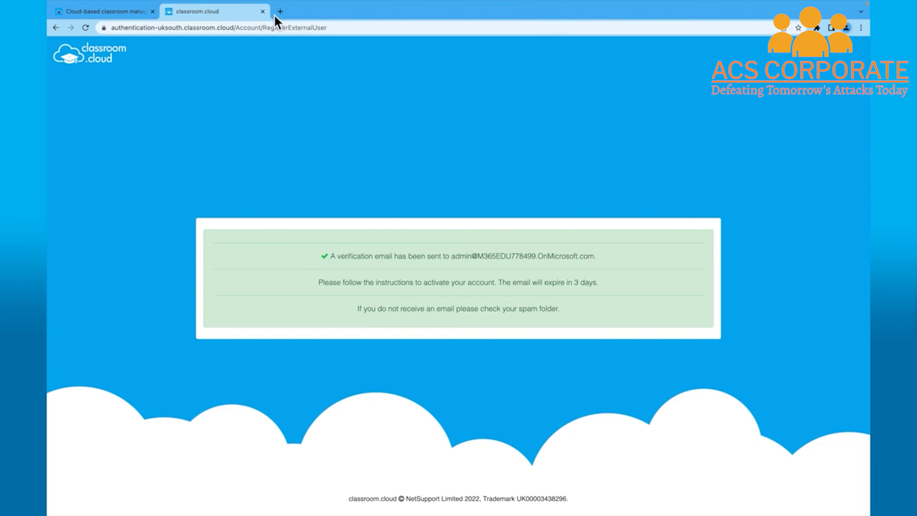
Sign in at office.com in a new tab and follow the classroom.cloud welcome email's confirmation link
{"action": "left_click", "coordinate": [280, 11]}
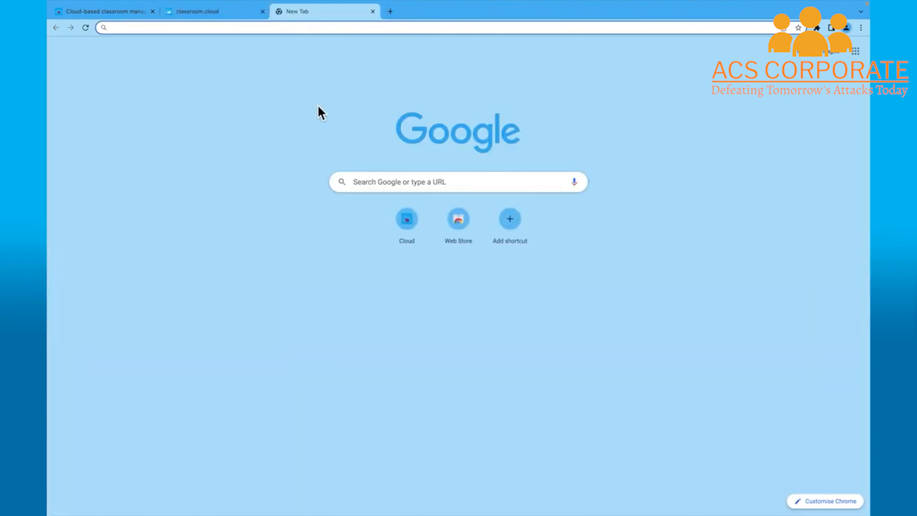
{"action": "type", "text": "offi"}
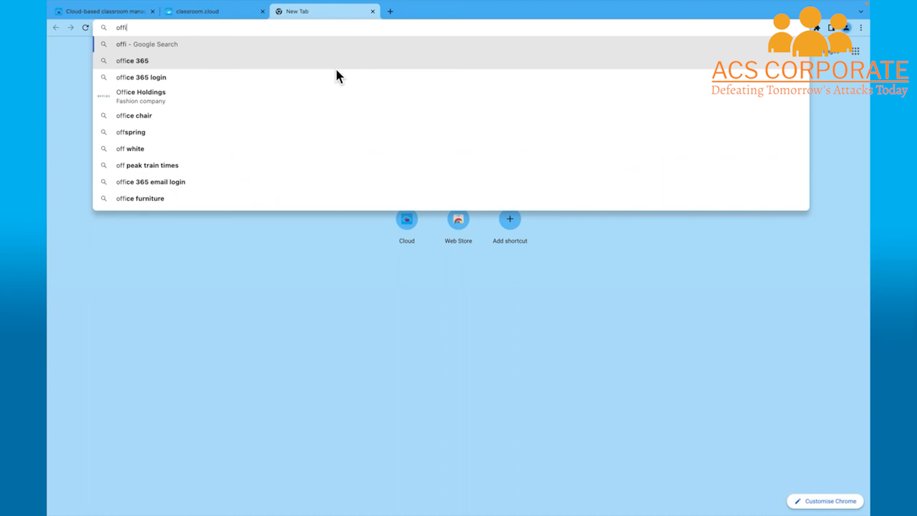
{"action": "type", "text": "ce.com"}
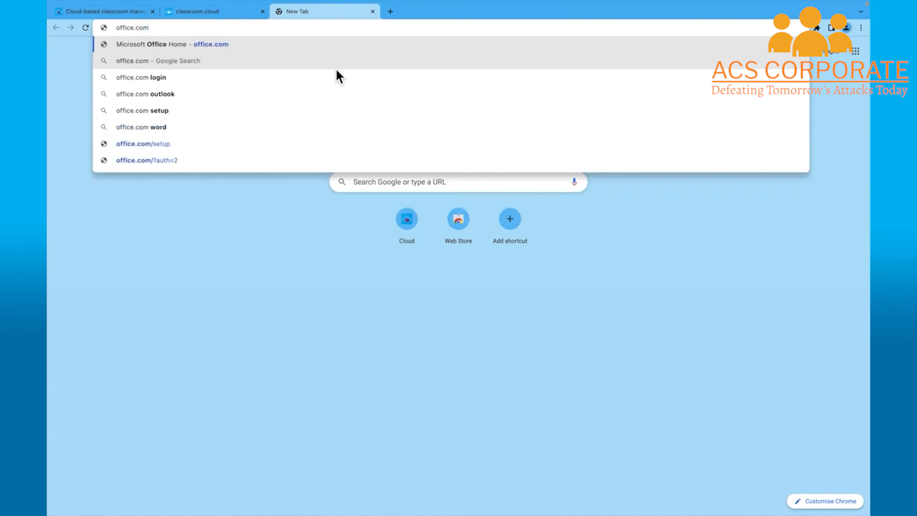
{"action": "key", "text": "Return"}
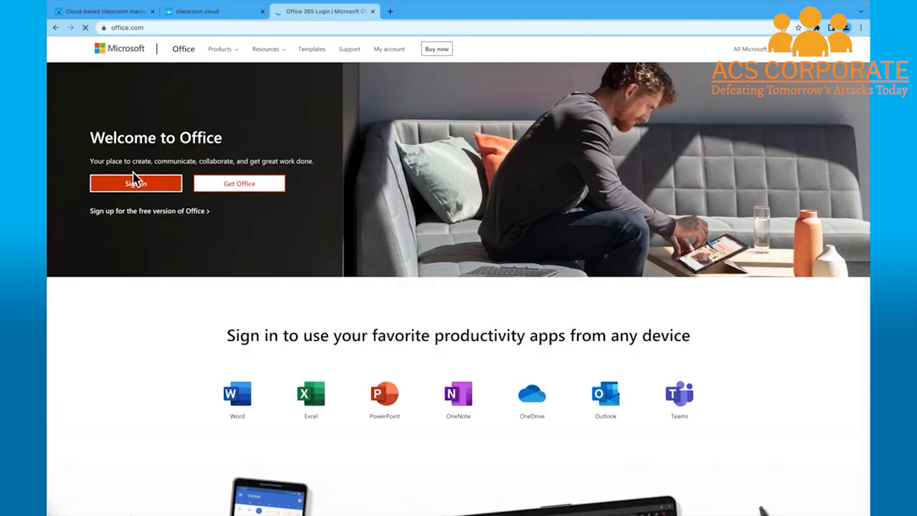
{"action": "left_click", "coordinate": [134, 183]}
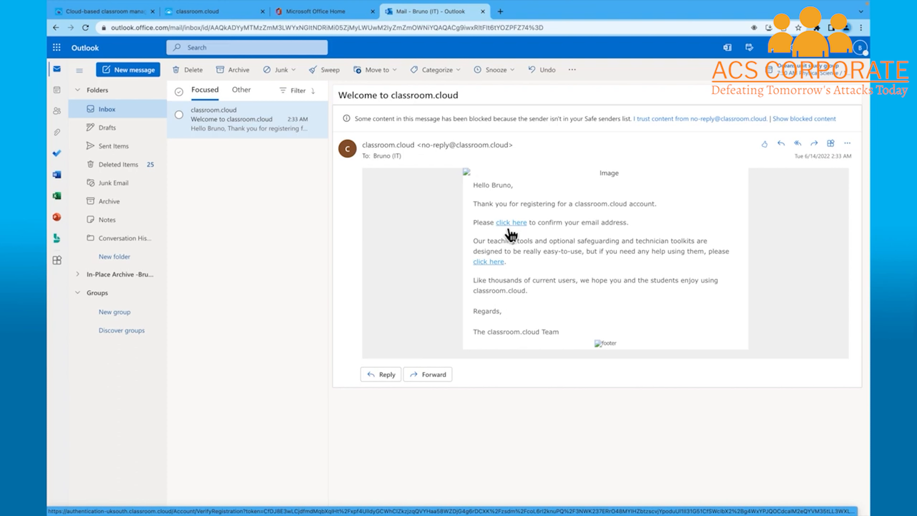
{"action": "left_click", "coordinate": [510, 230]}
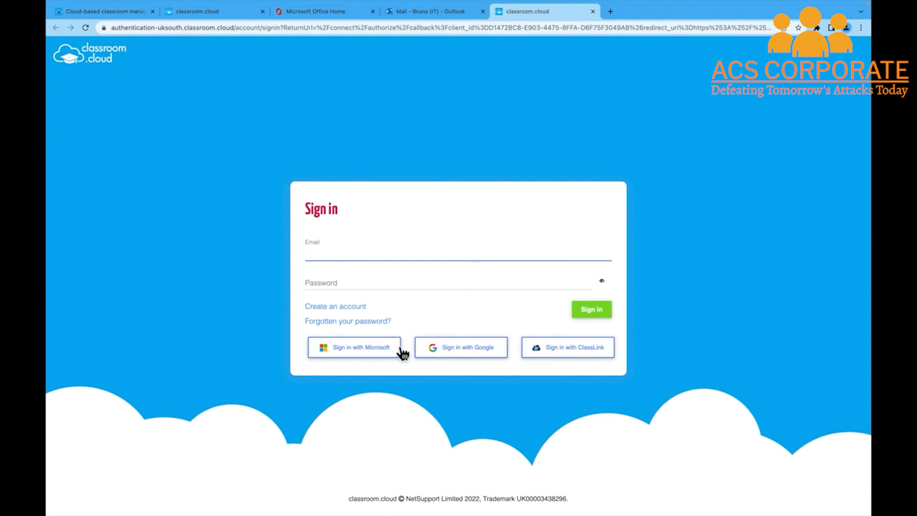
Sign in to classroom.cloud with the verified Microsoft account
{"action": "left_click", "coordinate": [385, 356]}
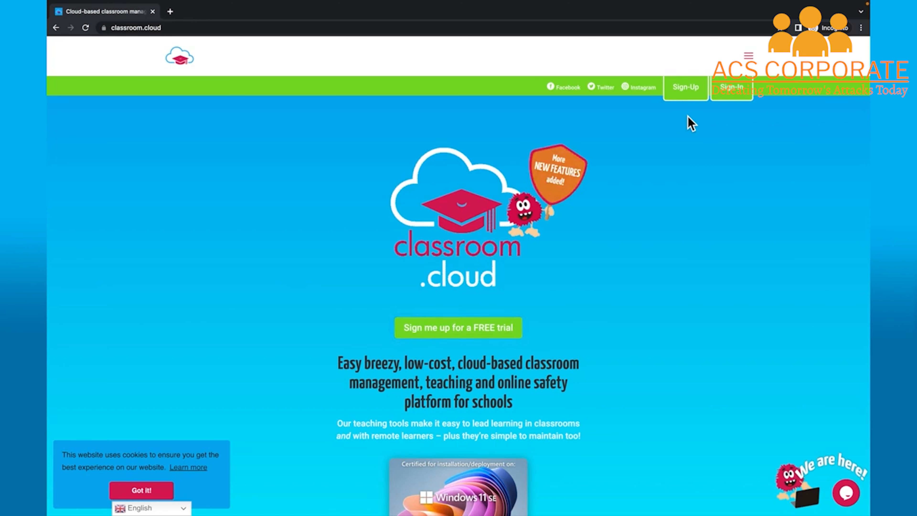
Start a new classroom.cloud account registration from the Sign-Up link in the header
{"action": "left_click", "coordinate": [687, 95]}
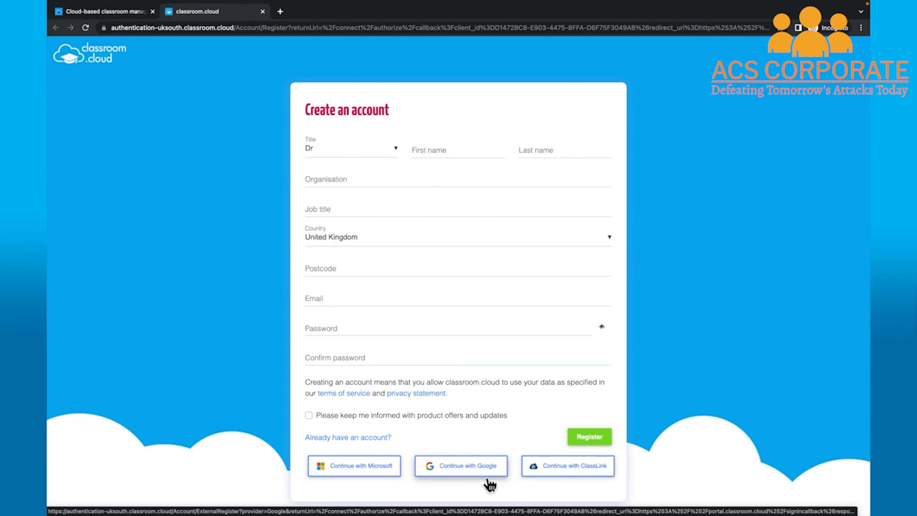
Register via Google with the Workspace email and password, then allow classroom.cloud access
{"action": "left_click", "coordinate": [488, 478]}
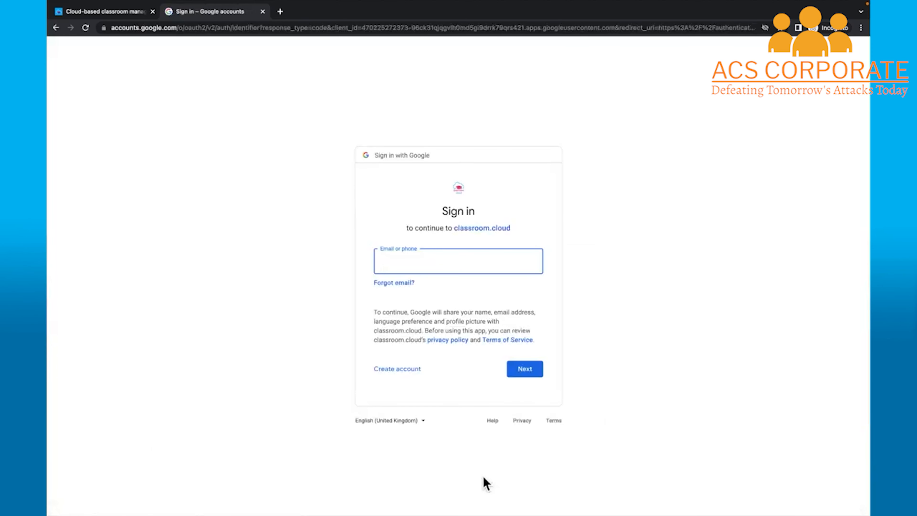
{"action": "key", "text": "ctrl+v"}
{"action": "left_click", "coordinate": [526, 376]}
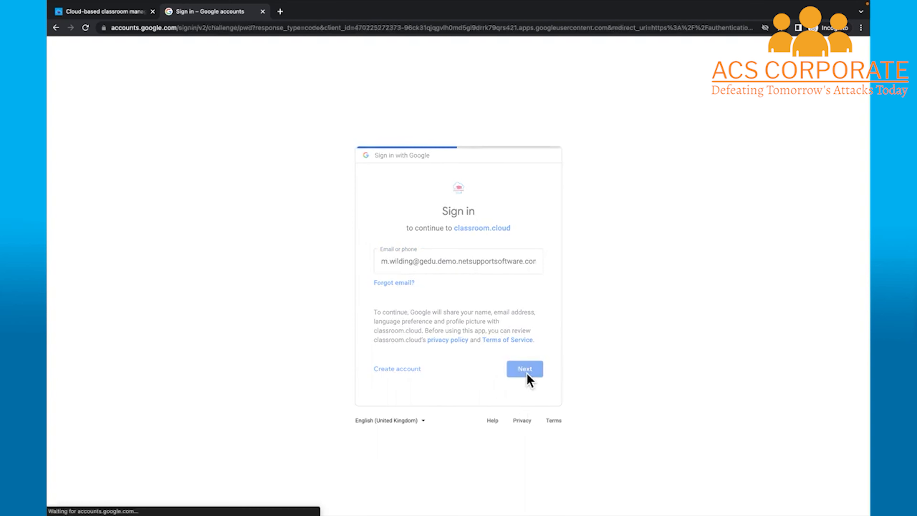
{"action": "type", "text": "•••••••••"}
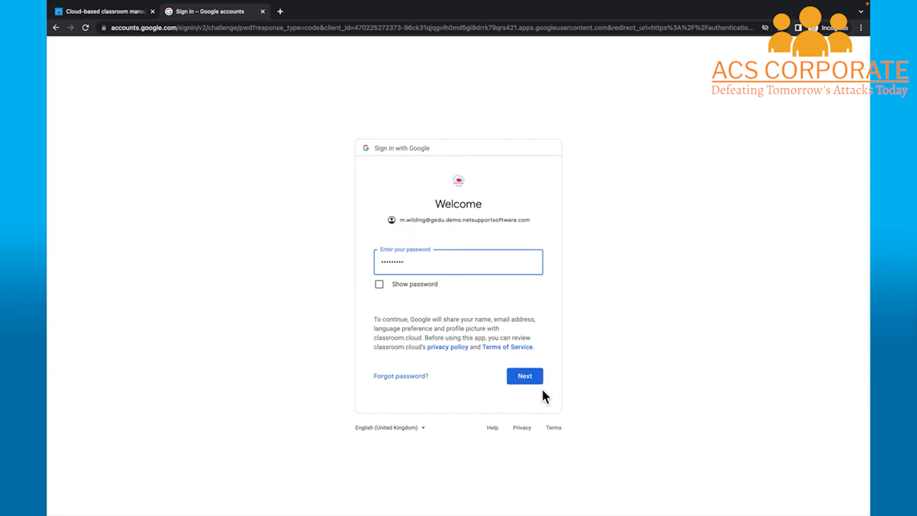
{"action": "left_click", "coordinate": [538, 382]}
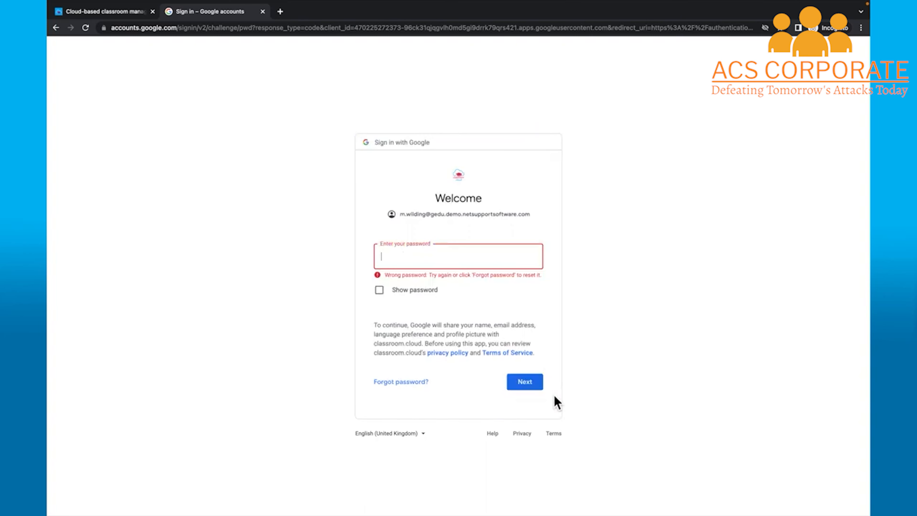
{"action": "type", "text": "•••••••"}
{"action": "key", "text": "Return"}
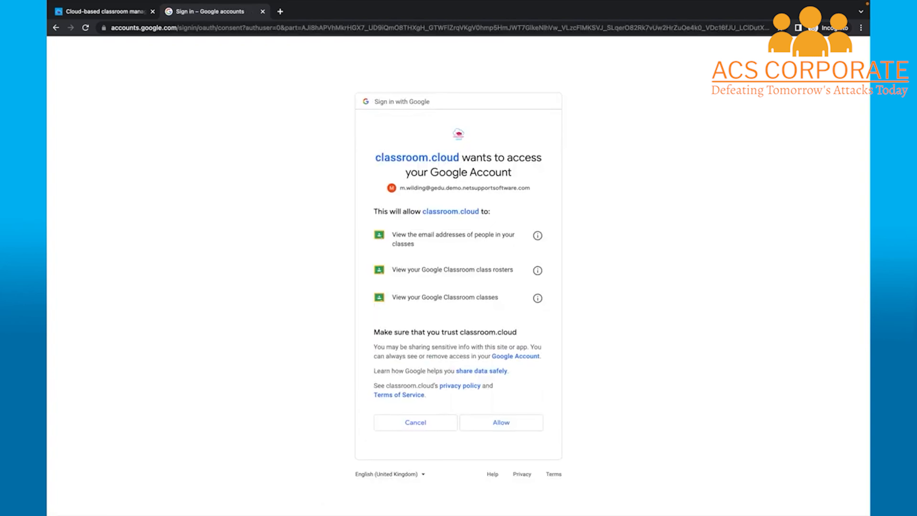
{"action": "left_click", "coordinate": [507, 430]}
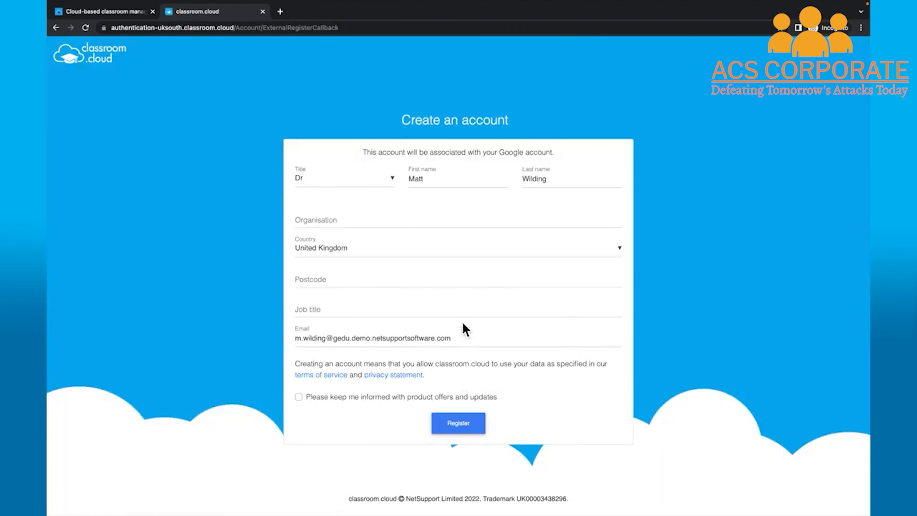
Enter organisation NetSupport Academy, title Mr, the postcode, and job title Network Manager
{"action": "left_click", "coordinate": [375, 222]}
{"action": "type", "text": "NetSupport Academy"}
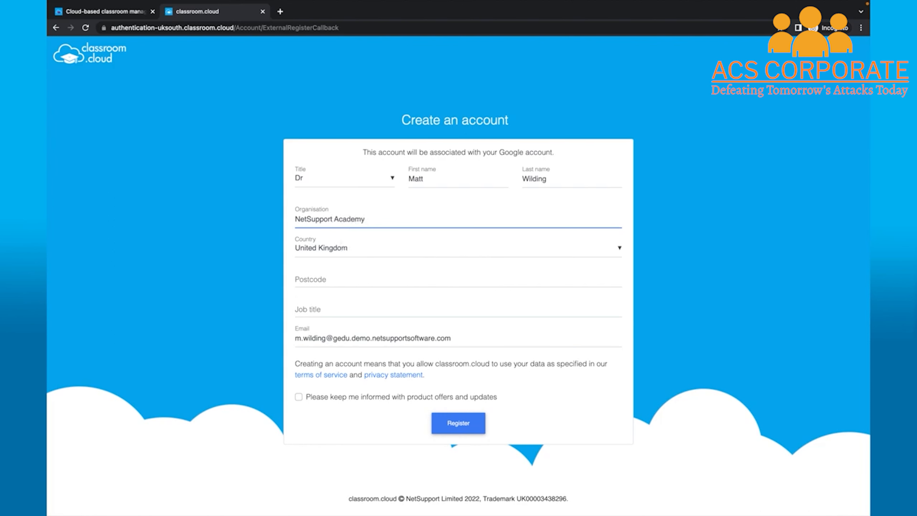
{"action": "left_click", "coordinate": [393, 182]}
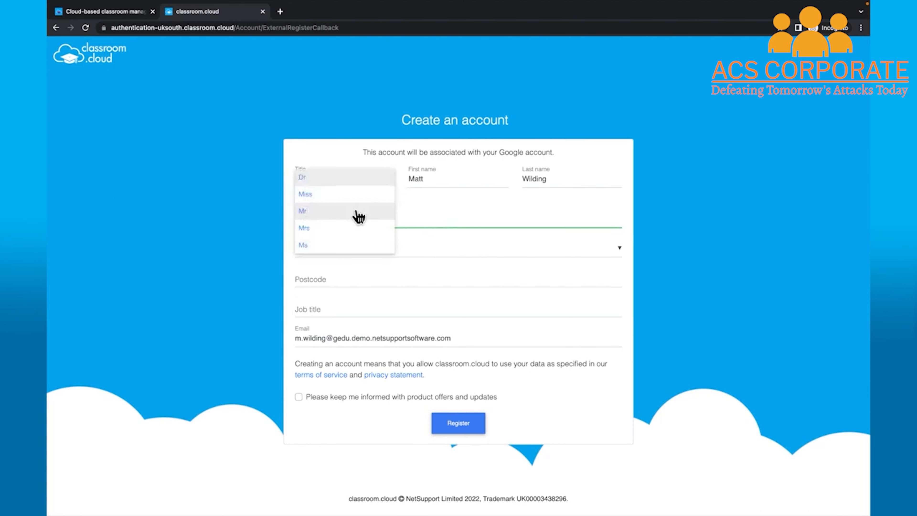
{"action": "left_click", "coordinate": [359, 216]}
{"action": "left_click", "coordinate": [342, 276]}
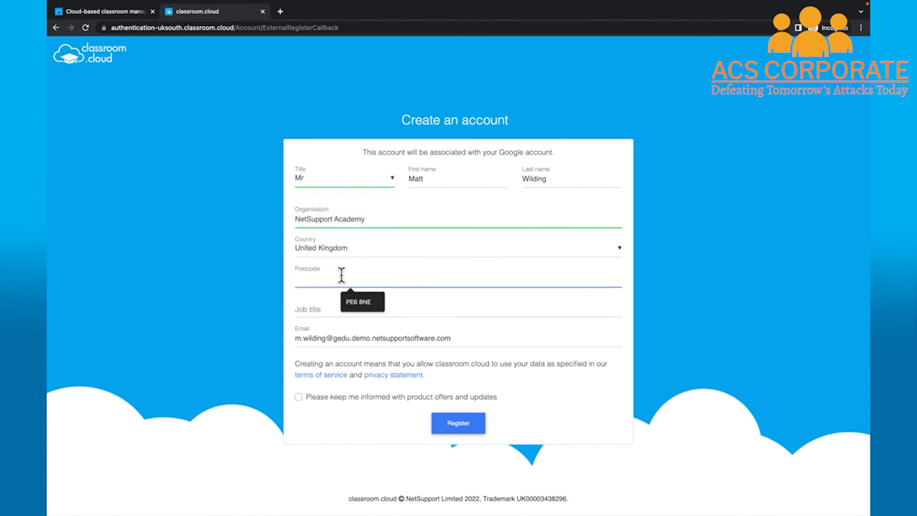
{"action": "type", "text": "P"}
{"action": "type", "text": "E6 8NE"}
{"action": "left_click", "coordinate": [313, 309]}
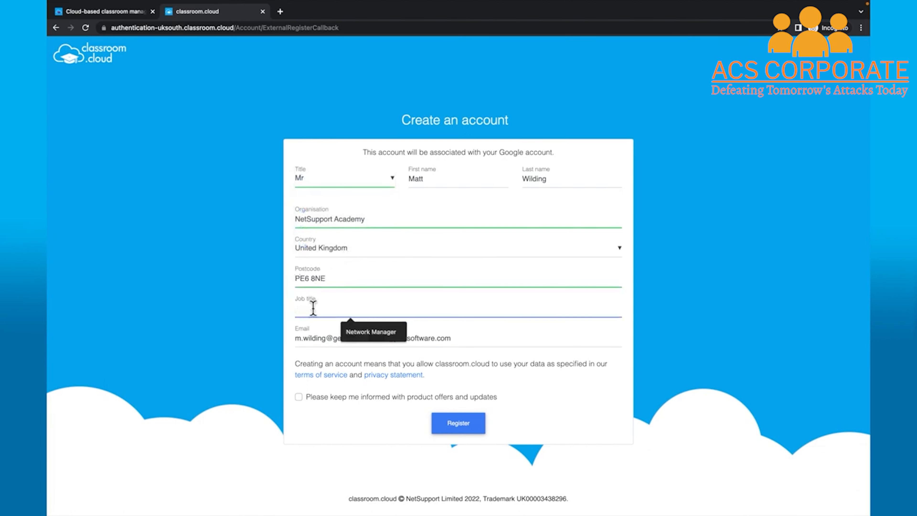
{"action": "type", "text": "Network Manager"}
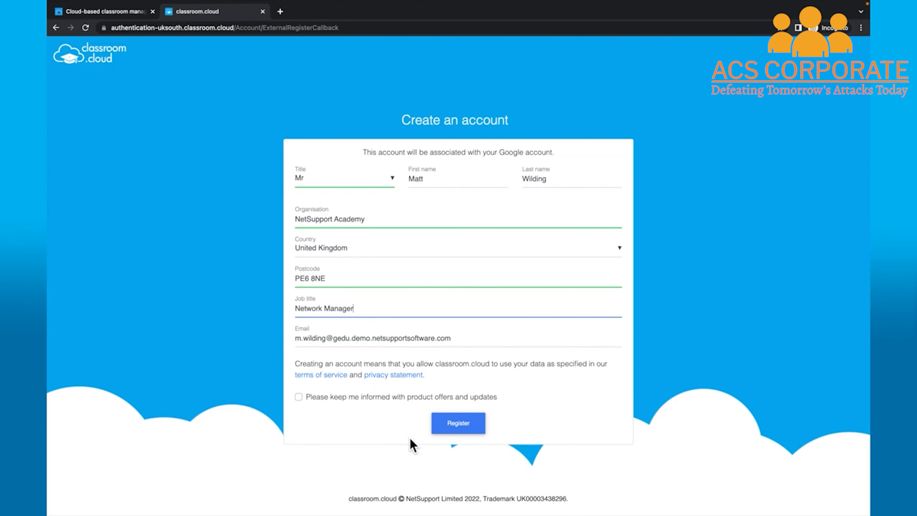
Submit the new account registration and open a blank browser tab
{"action": "left_click", "coordinate": [449, 435]}
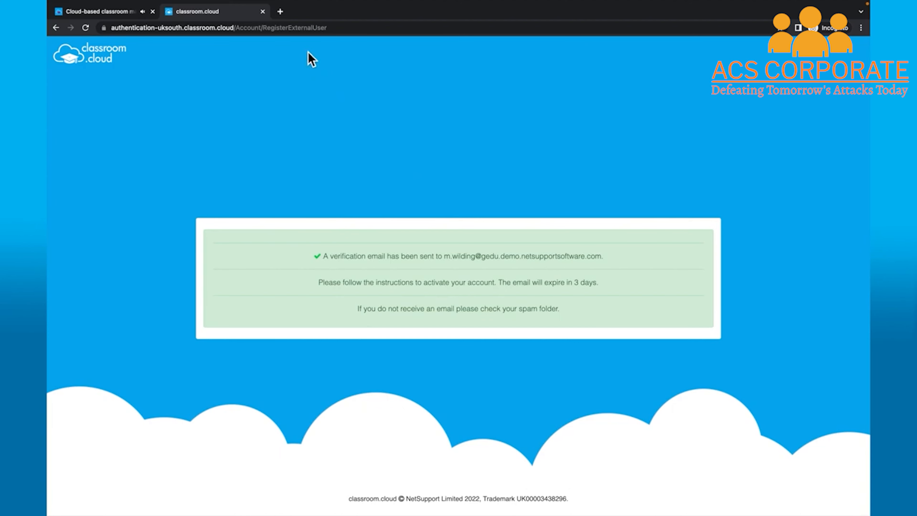
{"action": "left_click", "coordinate": [282, 12]}
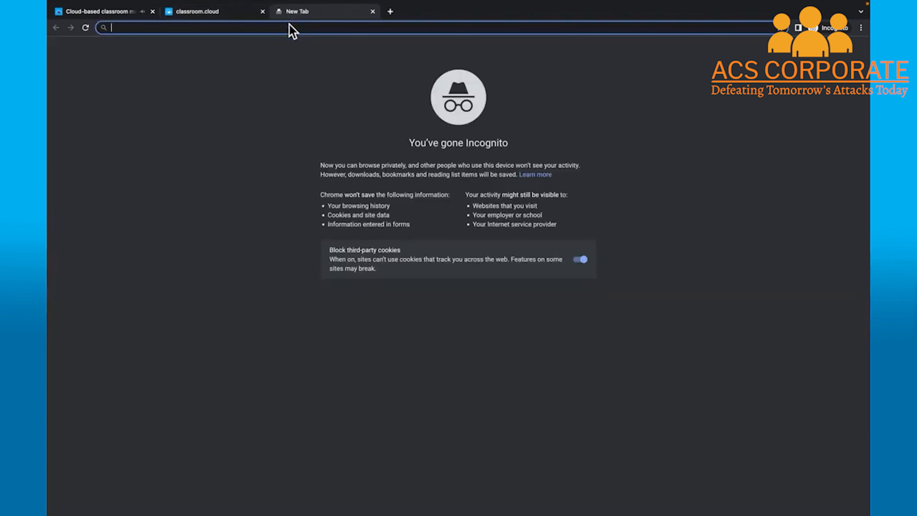
In Gmail, confirm the account's email address using the Welcome to classroom.cloud message's link
{"action": "type", "text": "gmail.co"}
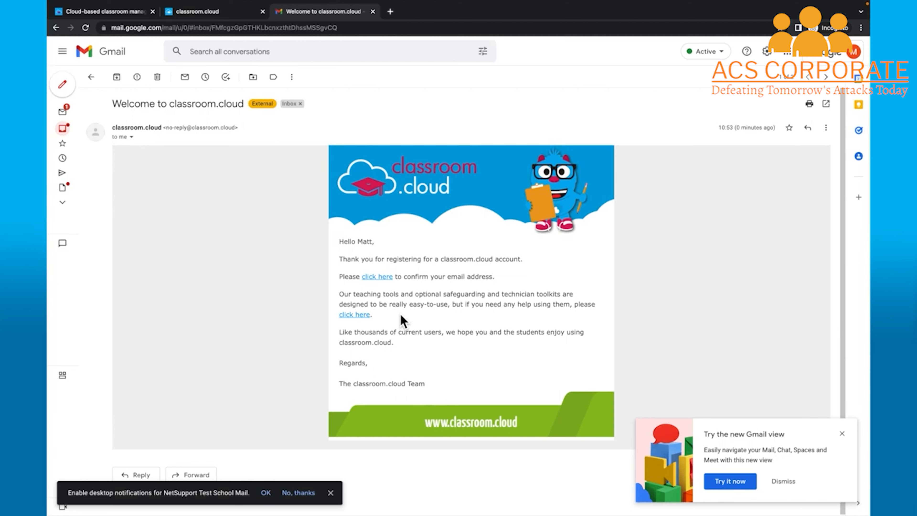
{"action": "left_click", "coordinate": [390, 282]}
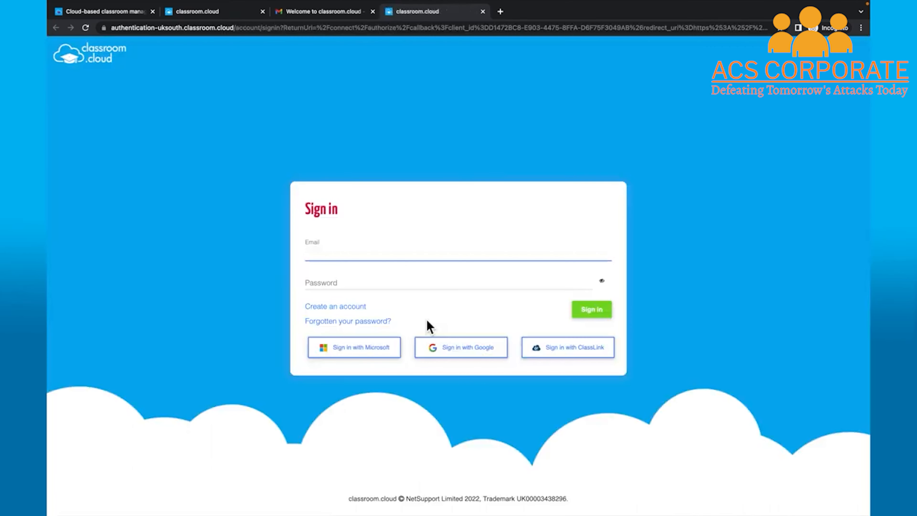
Sign in to the new classroom.cloud account with Google to reach the dashboard
{"action": "left_click", "coordinate": [498, 357]}
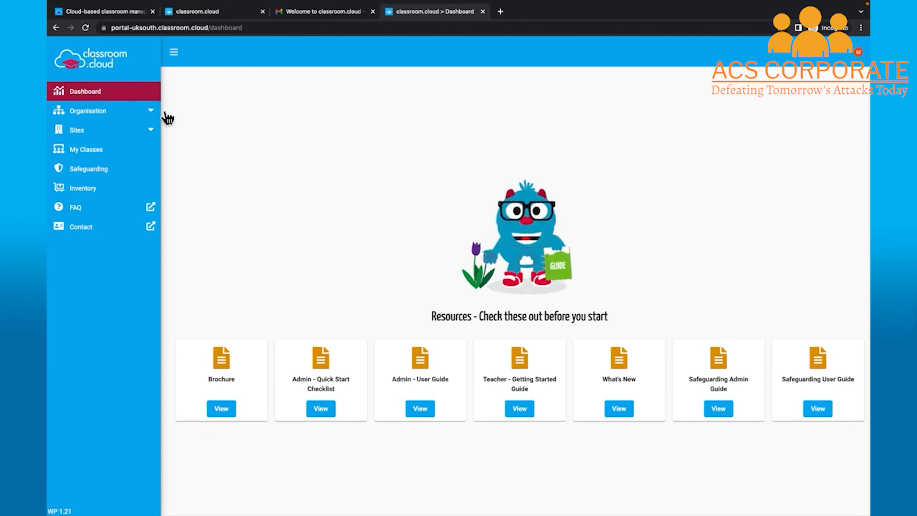
Review the organisation settings, then list the sites, showing NetSupport Academy with Site ID 1
{"action": "left_click", "coordinate": [158, 114]}
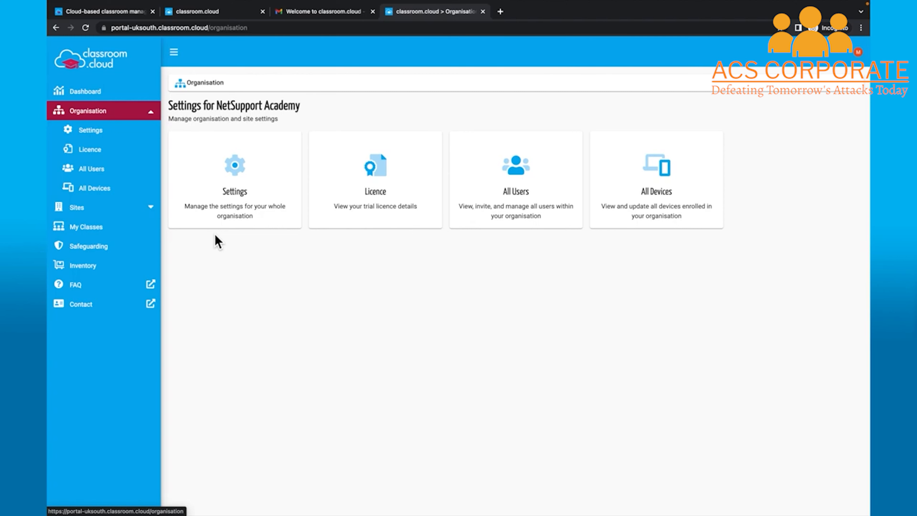
{"action": "left_click", "coordinate": [246, 211]}
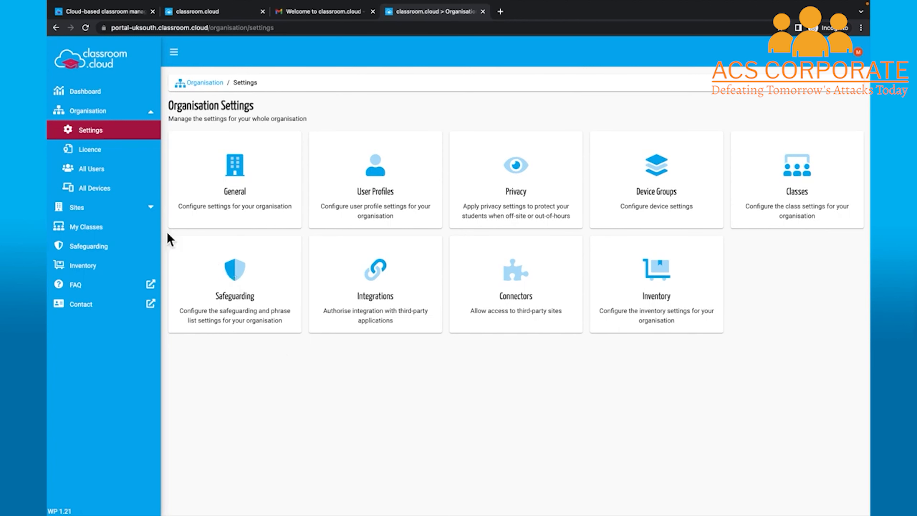
{"action": "left_click", "coordinate": [139, 212]}
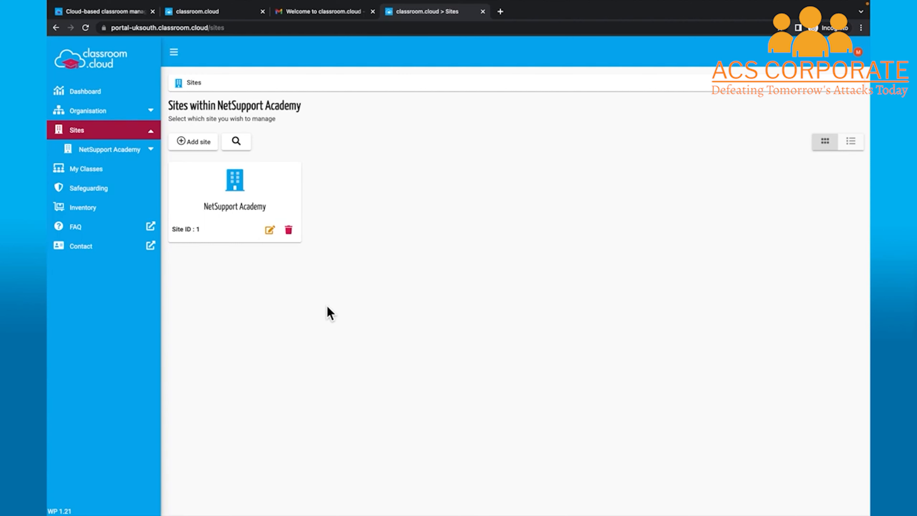
Change the site name from NetSupport Academy to NetSupport Trust and update it
{"action": "left_click", "coordinate": [273, 236]}
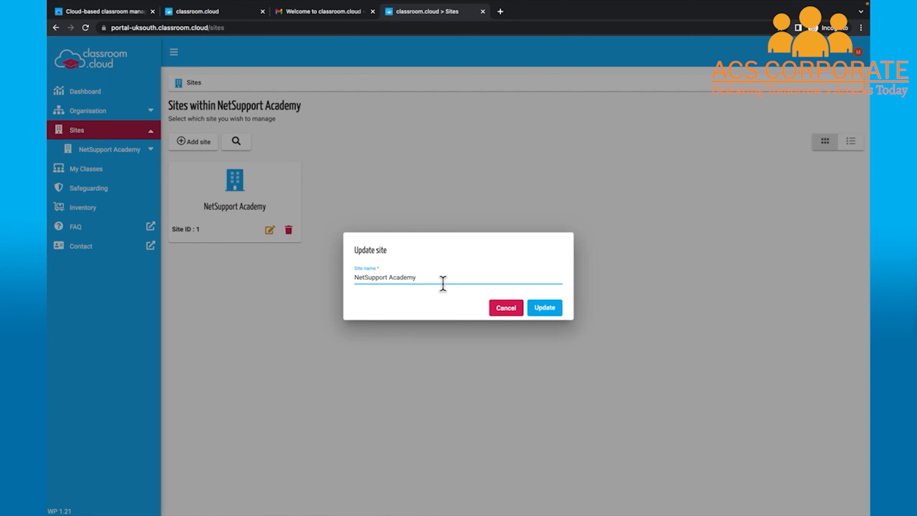
{"action": "key", "text": "BackSpace"}
{"action": "key", "text": "BackSpace"}
{"action": "key", "text": "BackSpace"}
{"action": "key", "text": "BackSpace"}
{"action": "key", "text": "BackSpace"}
{"action": "key", "text": "BackSpace"}
{"action": "key", "text": "BackSpace"}
{"action": "type", "text": "Trust"}
{"action": "left_click", "coordinate": [552, 312]}
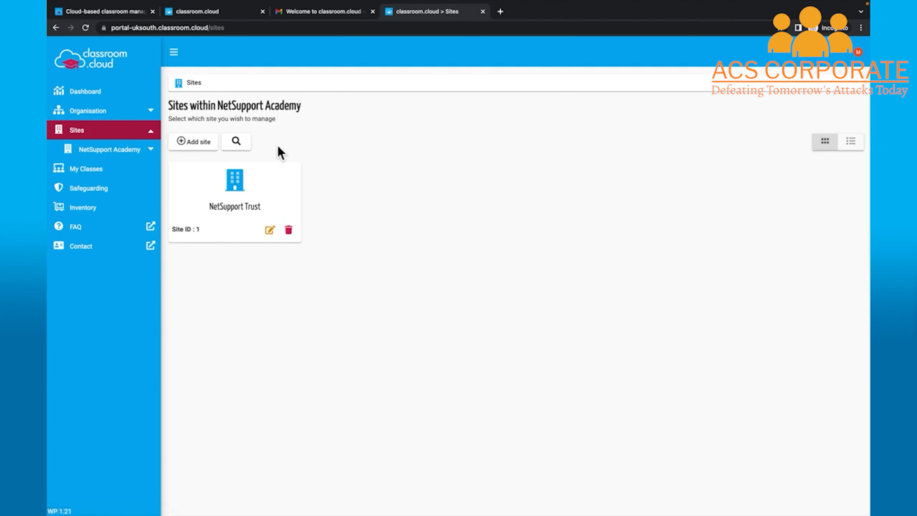
Create a new site named Cloud School and open it
{"action": "left_click", "coordinate": [205, 145]}
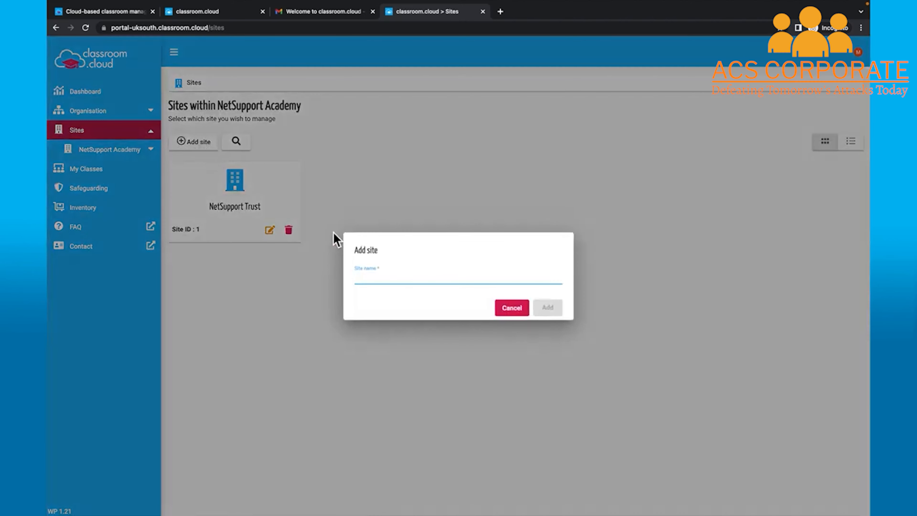
{"action": "type", "text": "Cloud"}
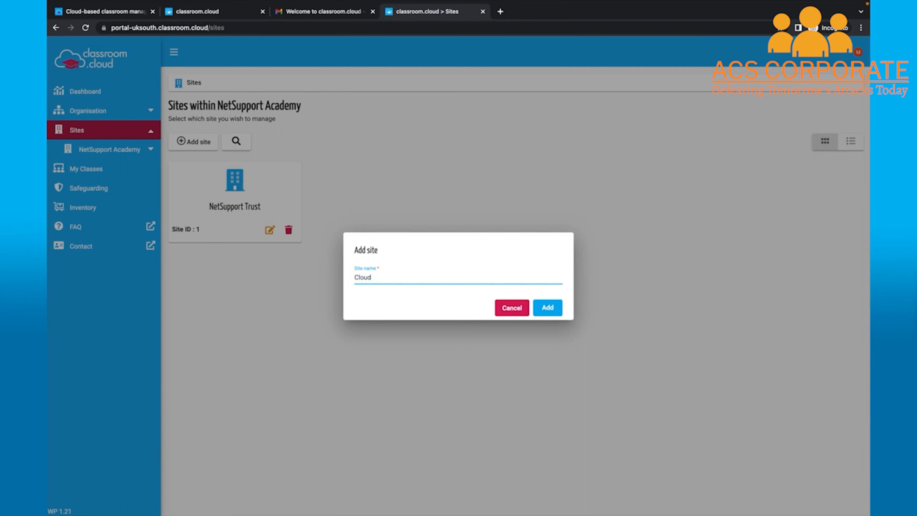
{"action": "type", "text": " School"}
{"action": "left_click", "coordinate": [553, 308]}
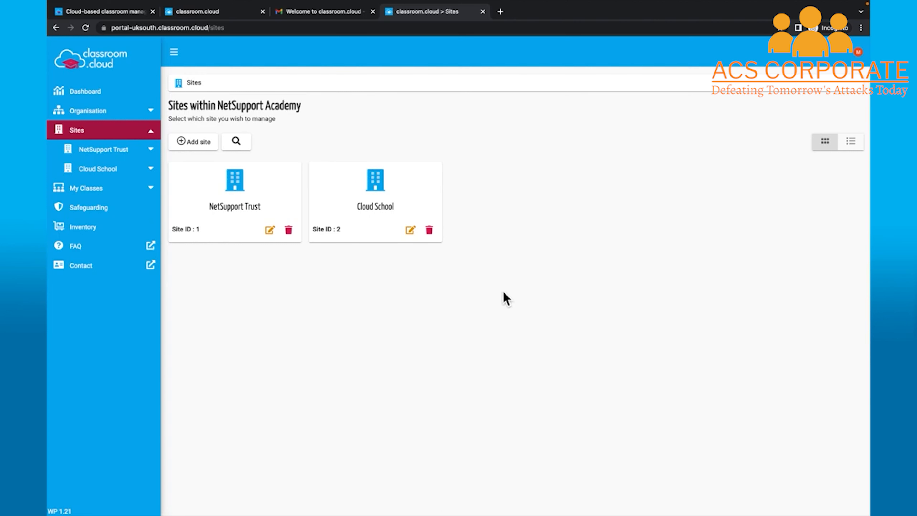
{"action": "left_click", "coordinate": [105, 177]}
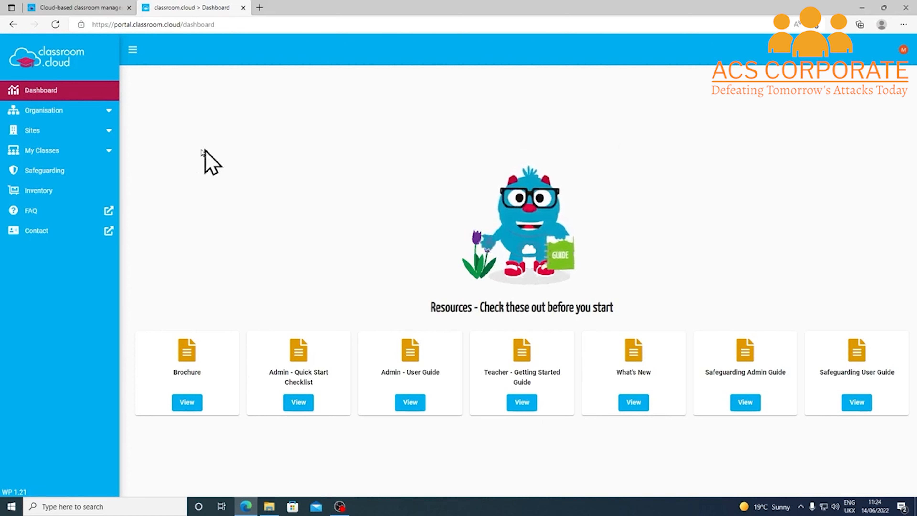
Go through Sites and NetSupport Trust to the Cloud School site's management page
{"action": "left_click", "coordinate": [106, 135]}
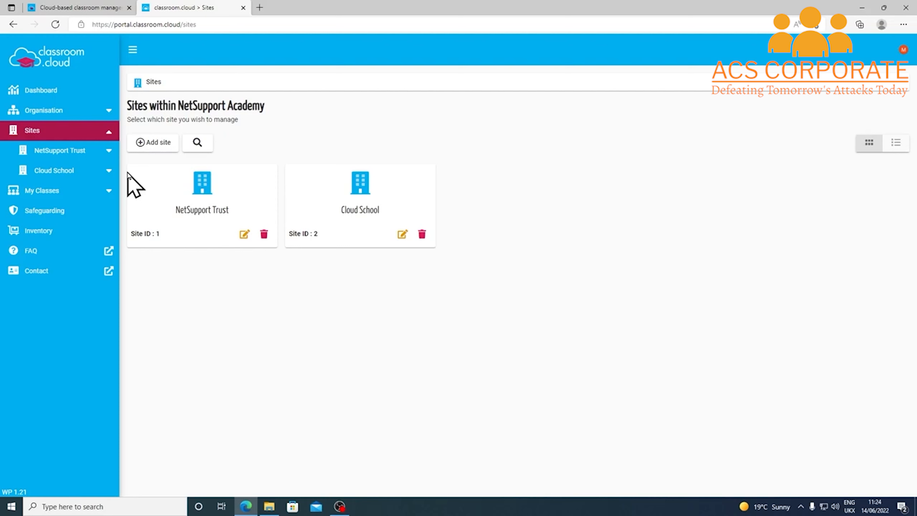
{"action": "left_click", "coordinate": [115, 154]}
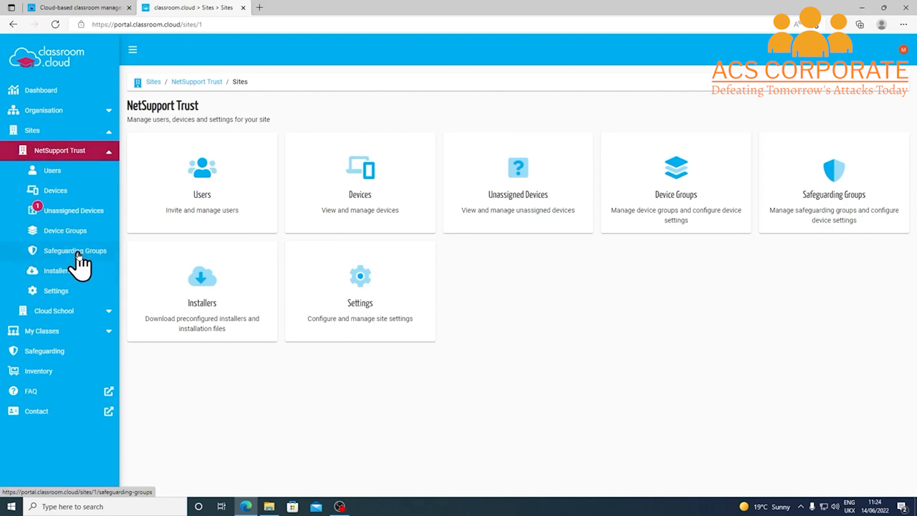
{"action": "left_click", "coordinate": [108, 311]}
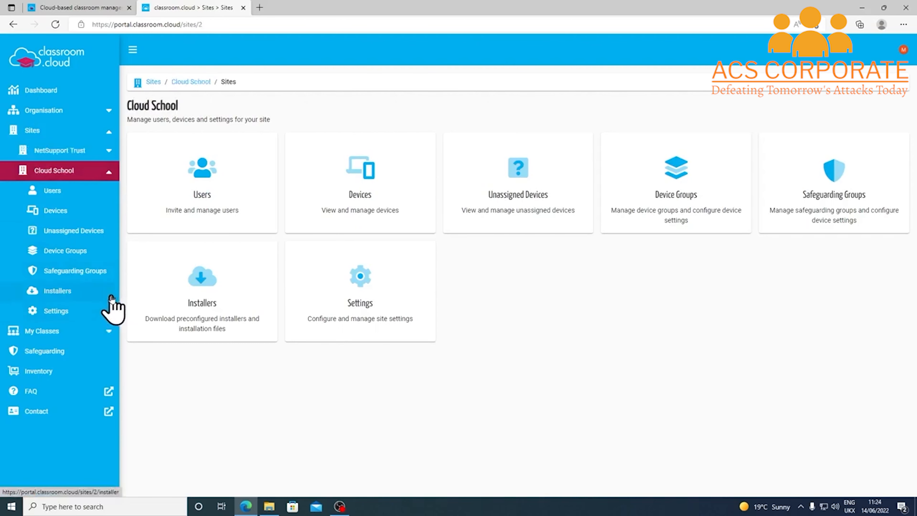
Download Cloud School's Windows student installer (.exe) and view it in the Downloads folder
{"action": "left_click", "coordinate": [89, 292]}
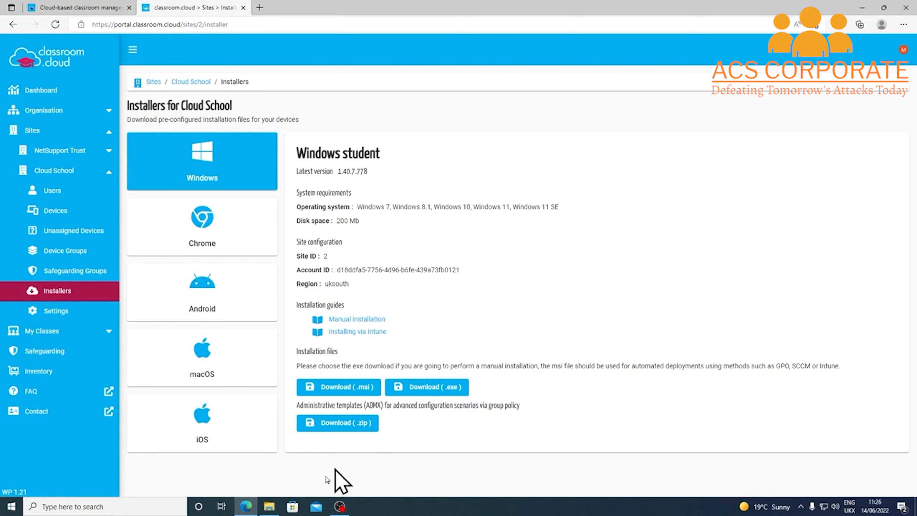
{"action": "left_click", "coordinate": [269, 506]}
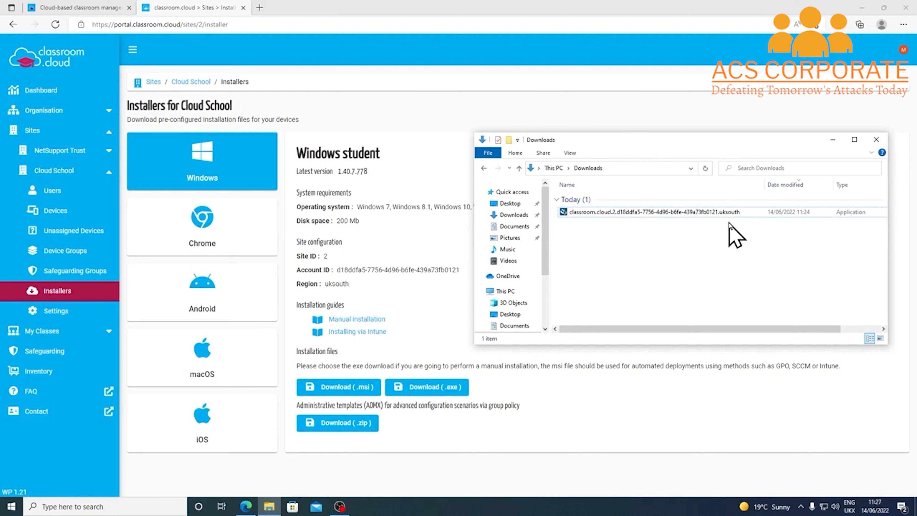
Install classroom.cloud Student from the downloaded installer and finish the InstallShield Wizard
{"action": "double_click", "coordinate": [697, 214]}
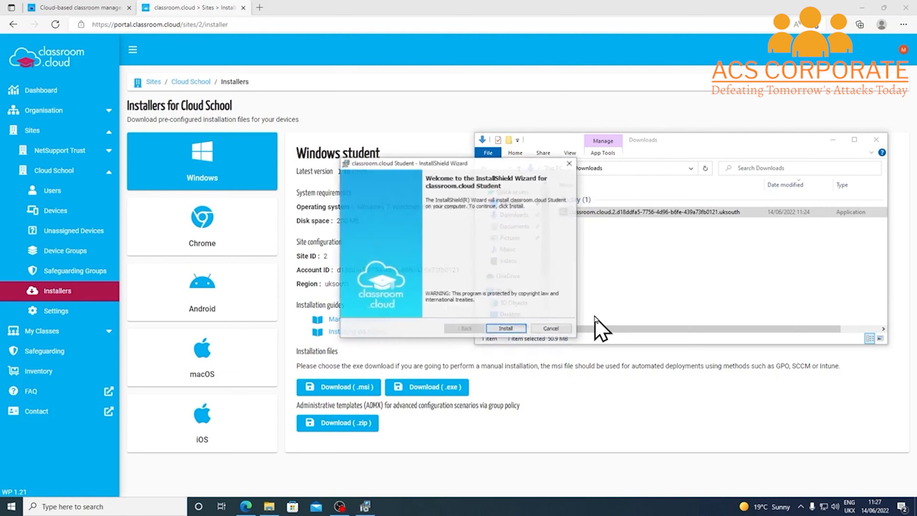
{"action": "left_click", "coordinate": [506, 329]}
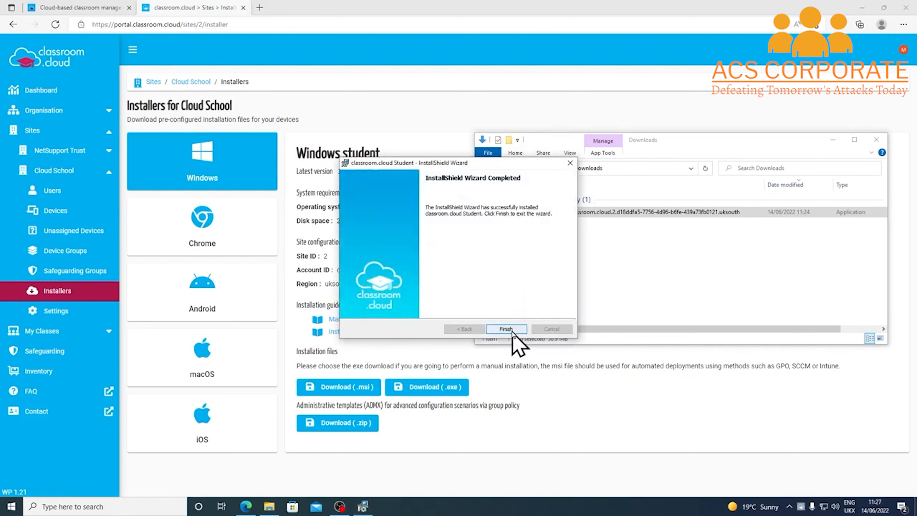
{"action": "left_click", "coordinate": [510, 328]}
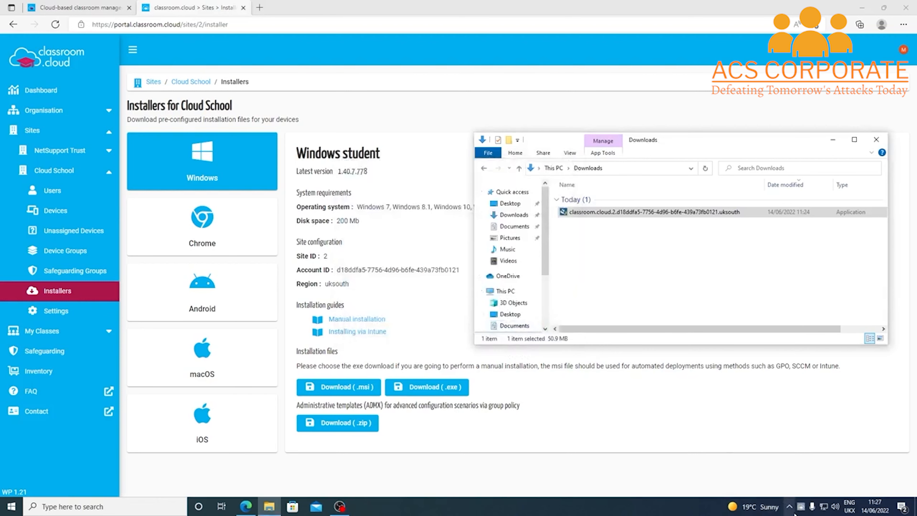
Confirm from the system tray icon that the classroom.cloud Student agent is running
{"action": "mouse_move", "coordinate": [800, 510]}
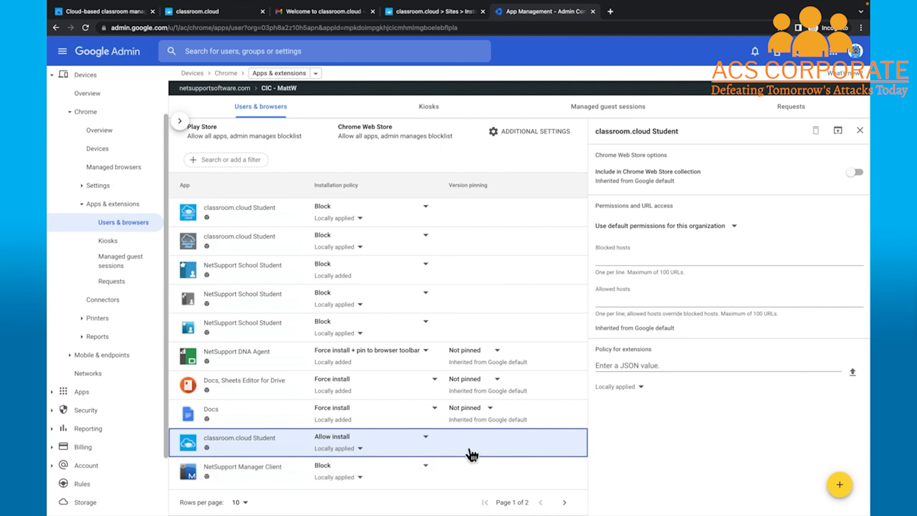
Change the classroom.cloud Student installation policy to Force install + pin to browser toolbar
{"action": "left_click", "coordinate": [432, 444]}
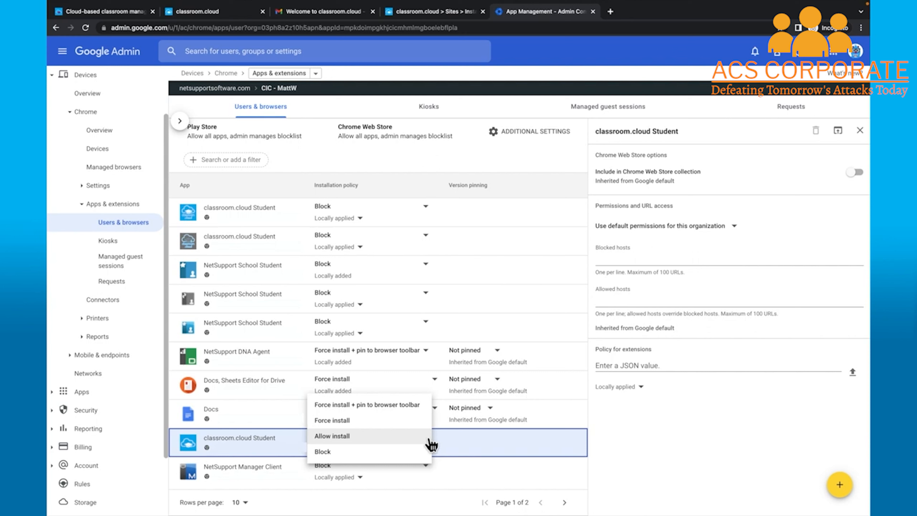
{"action": "left_click", "coordinate": [411, 411]}
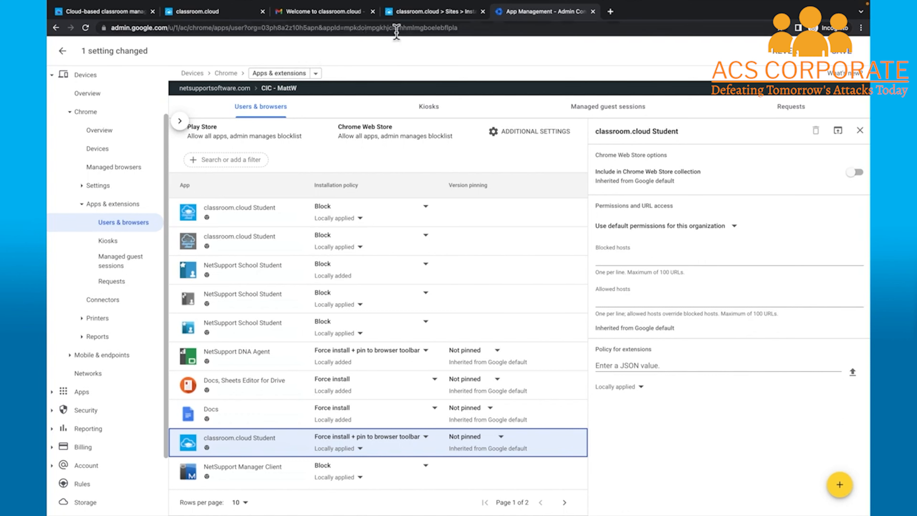
Paste Cloud School's Chrome configuration JSON into the extension's policy field and save both settings
{"action": "left_click", "coordinate": [401, 20]}
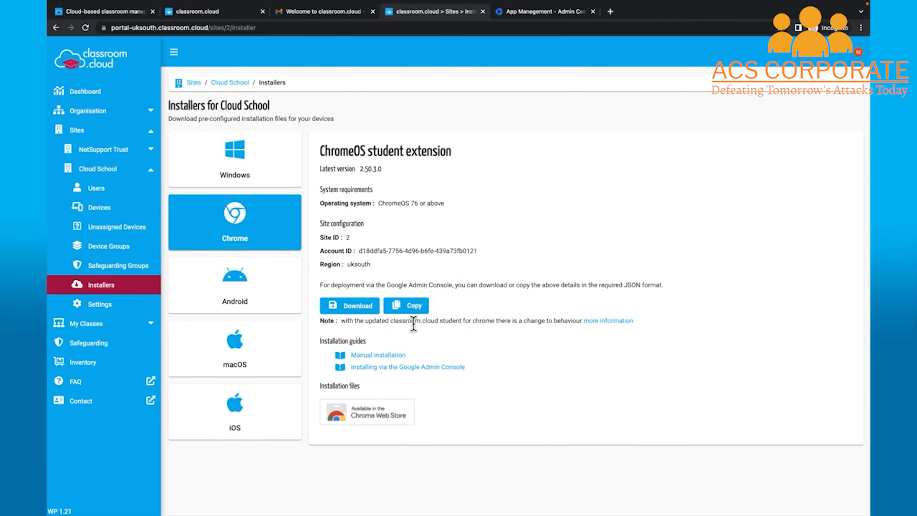
{"action": "left_click", "coordinate": [420, 312]}
{"action": "left_click", "coordinate": [562, 19]}
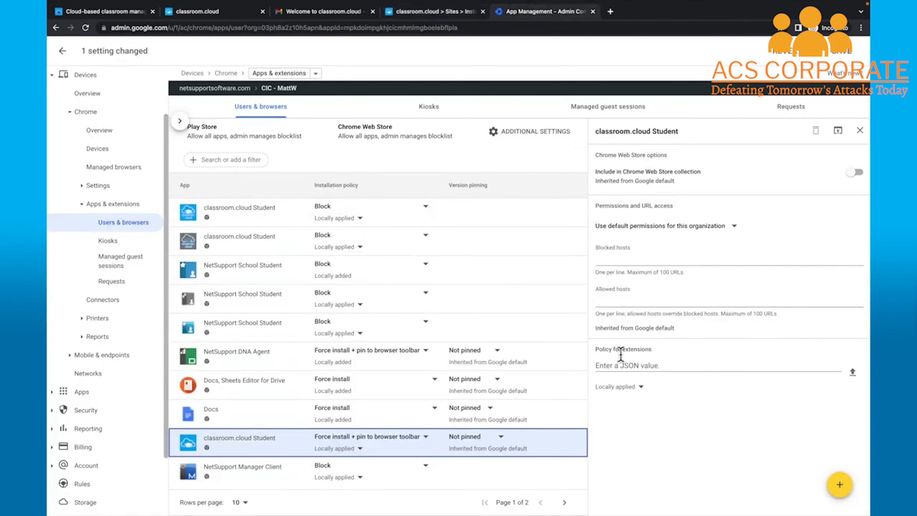
{"action": "left_click", "coordinate": [620, 366]}
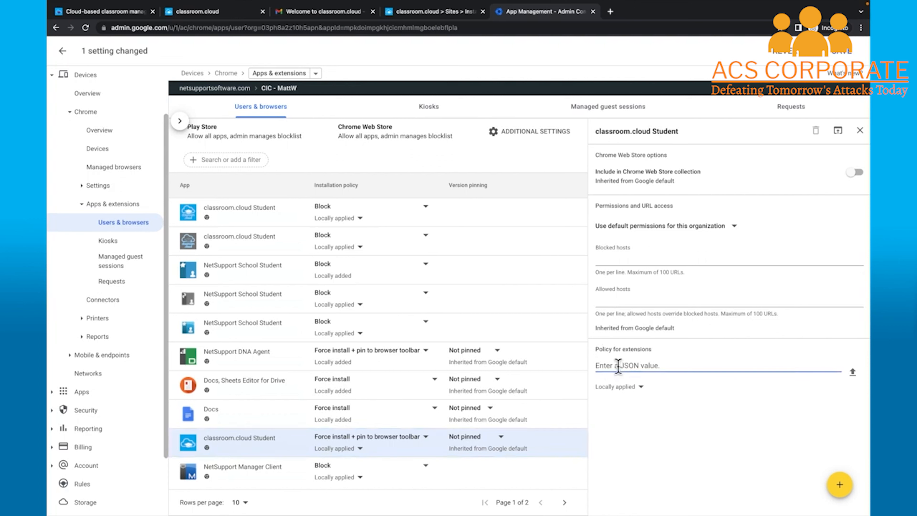
{"action": "key", "text": "ctrl+v"}
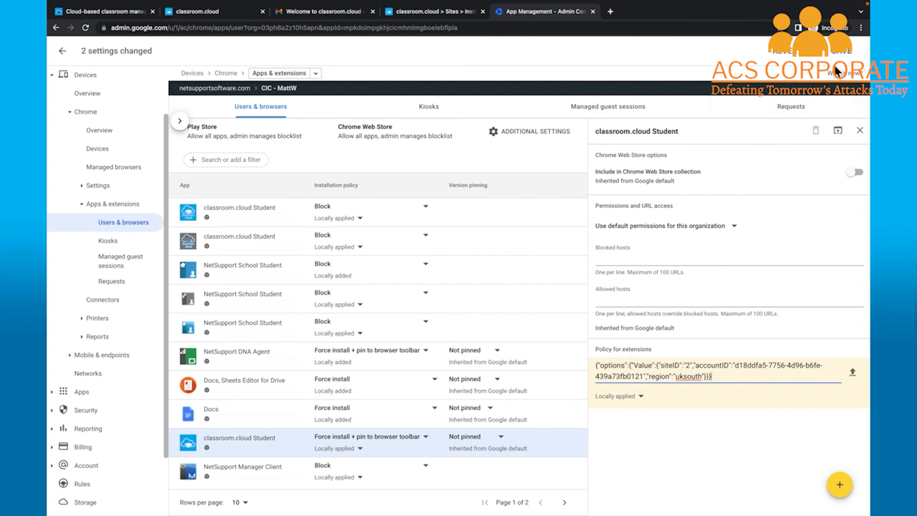
{"action": "left_click", "coordinate": [840, 53]}
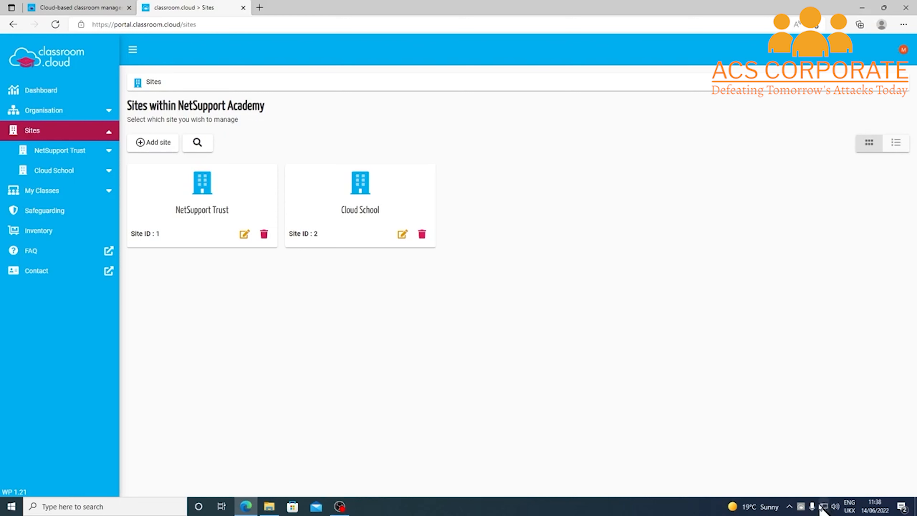
Check Cloud School's unassigned devices, then open its empty Device Groups page
{"action": "mouse_move", "coordinate": [803, 502]}
{"action": "left_click", "coordinate": [109, 172]}
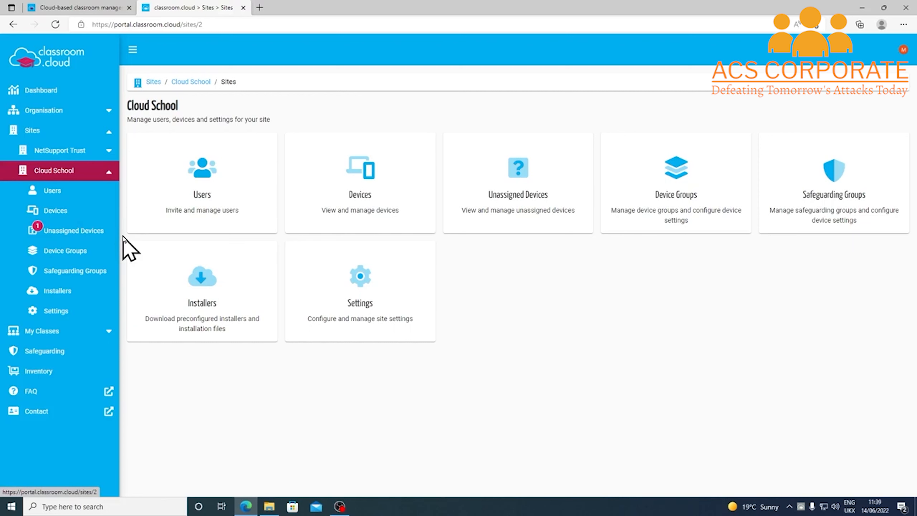
{"action": "left_click", "coordinate": [94, 231]}
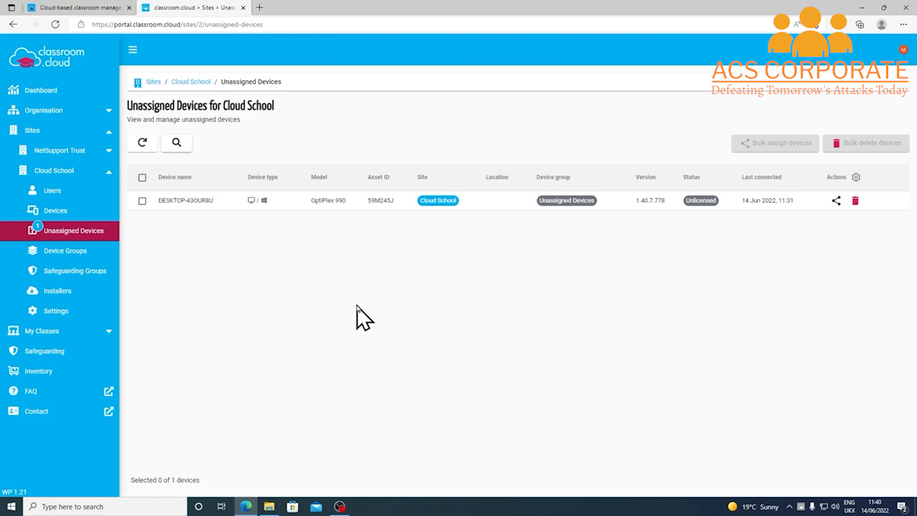
{"action": "left_click", "coordinate": [58, 255]}
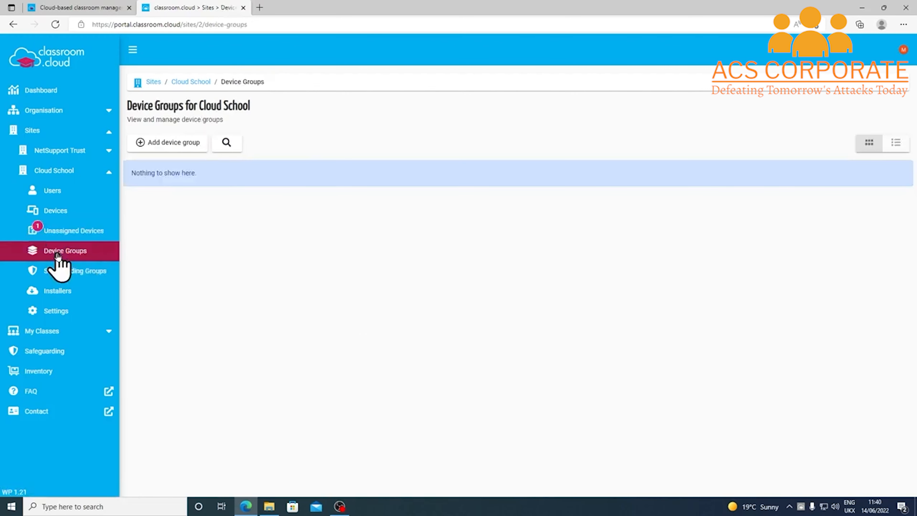
Add a device group named Students for Cloud School
{"action": "left_click", "coordinate": [182, 146]}
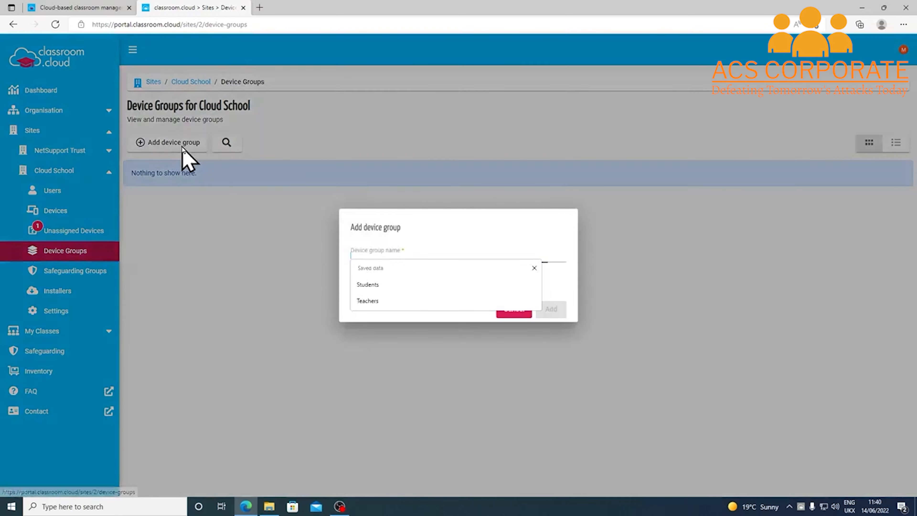
{"action": "left_click", "coordinate": [416, 228]}
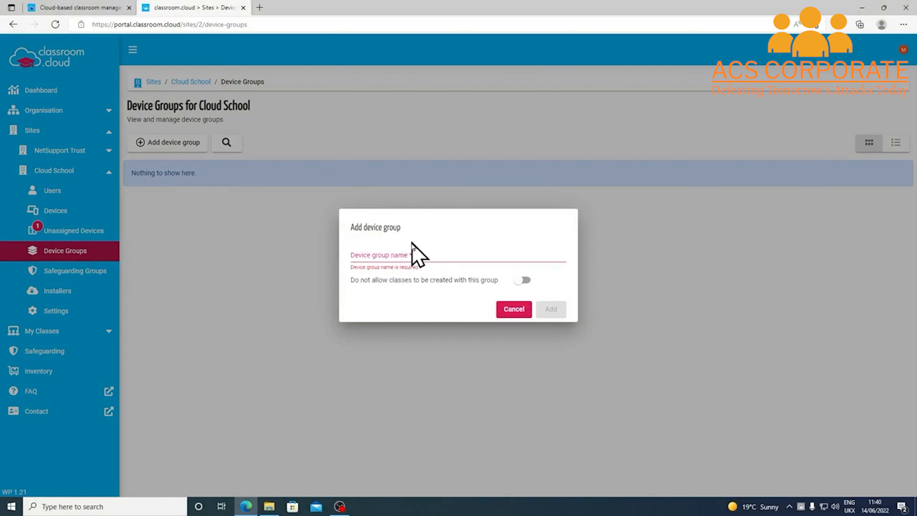
{"action": "left_click", "coordinate": [409, 252]}
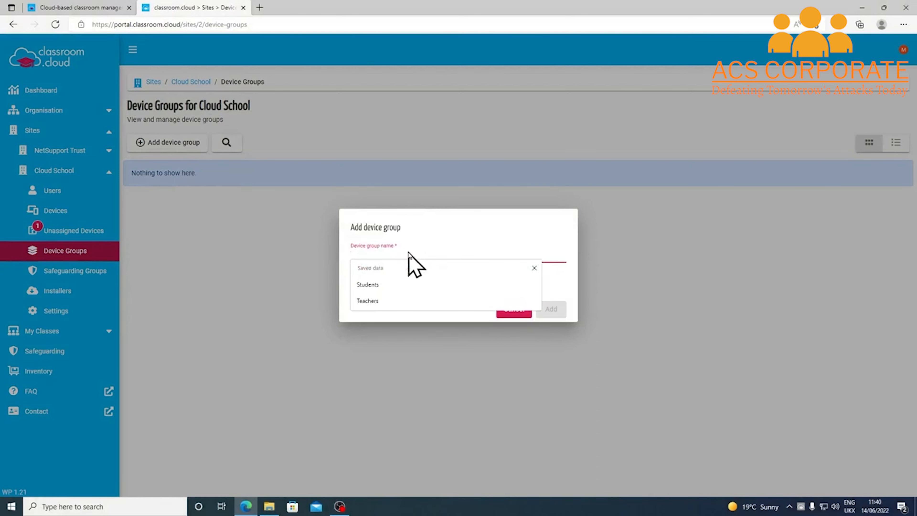
{"action": "type", "text": "S"}
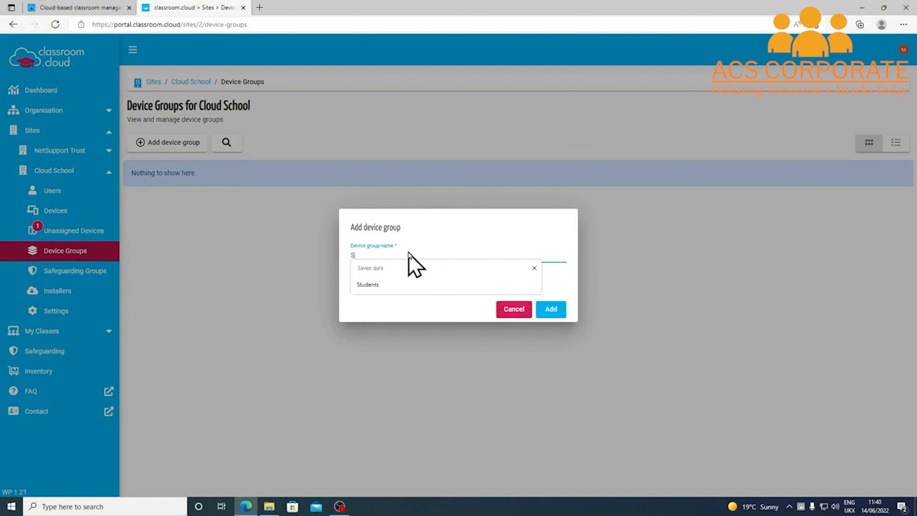
{"action": "type", "text": "tudents"}
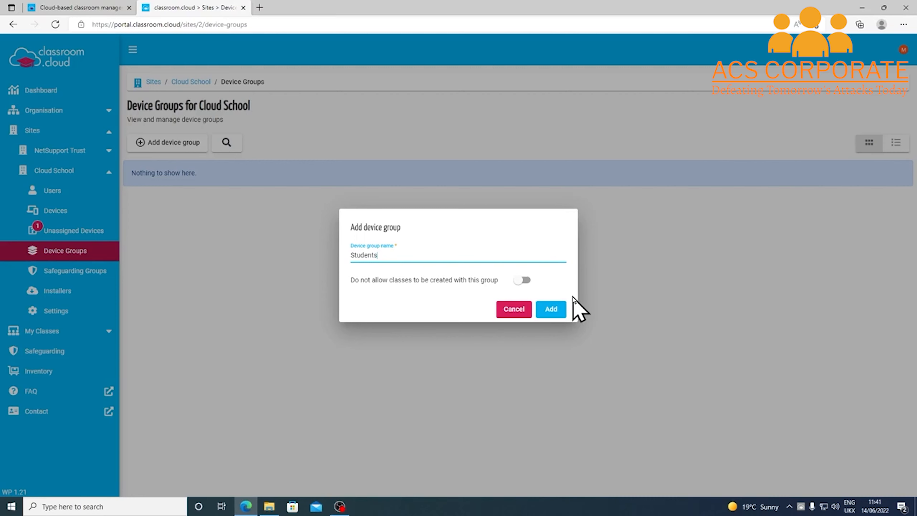
{"action": "left_click", "coordinate": [551, 311]}
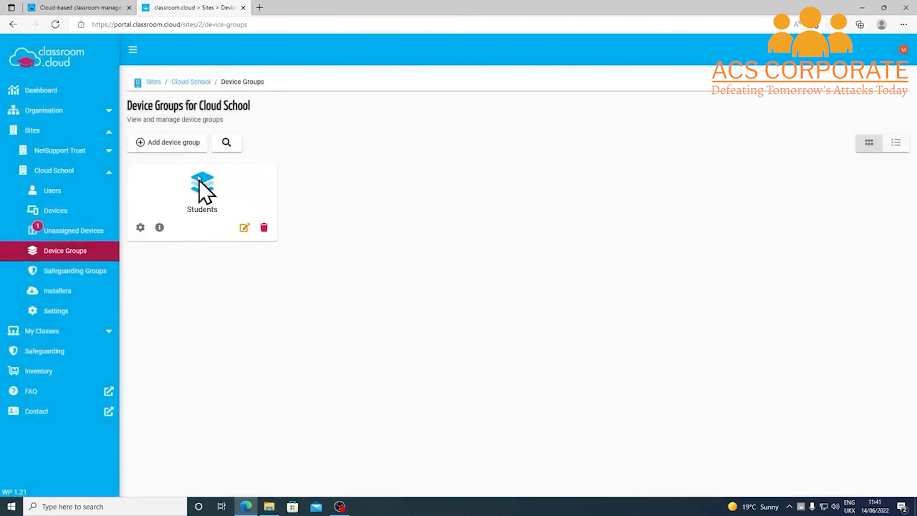
Add a Teachers device group that does not allow classes to be created
{"action": "left_click", "coordinate": [187, 144]}
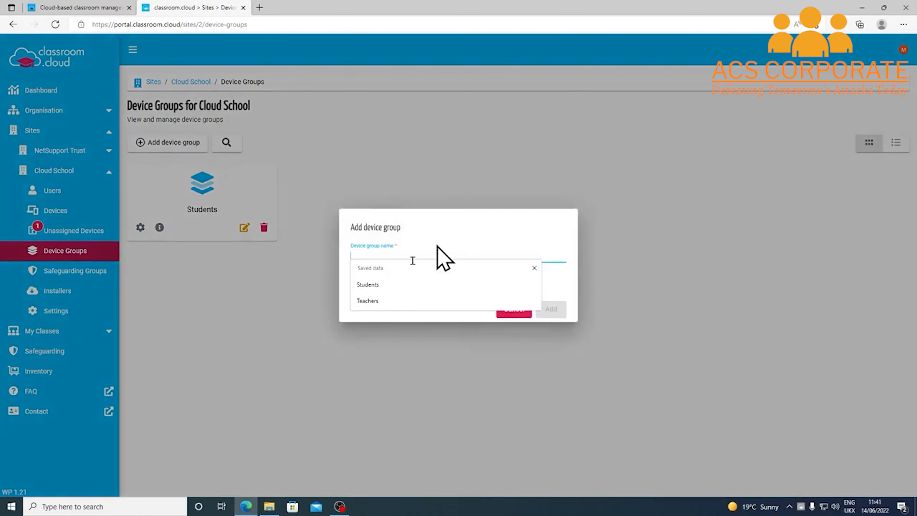
{"action": "left_click", "coordinate": [373, 303]}
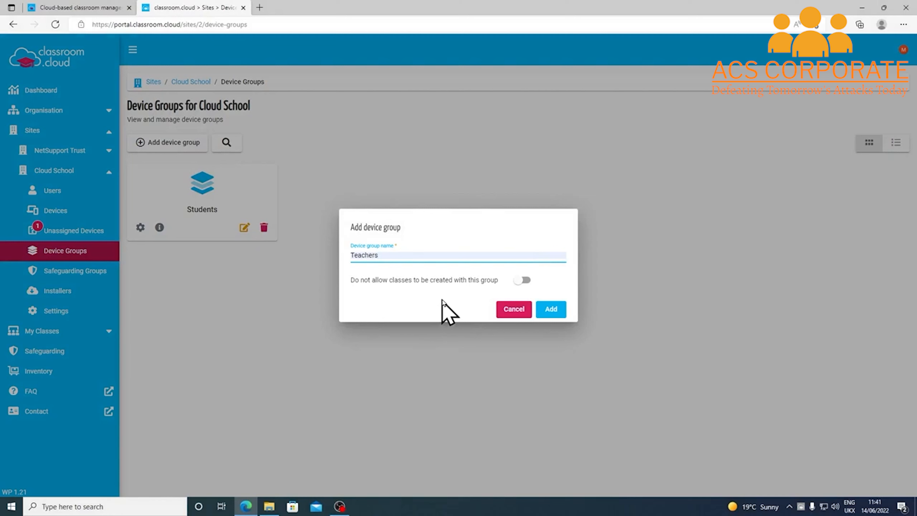
{"action": "left_click", "coordinate": [522, 281]}
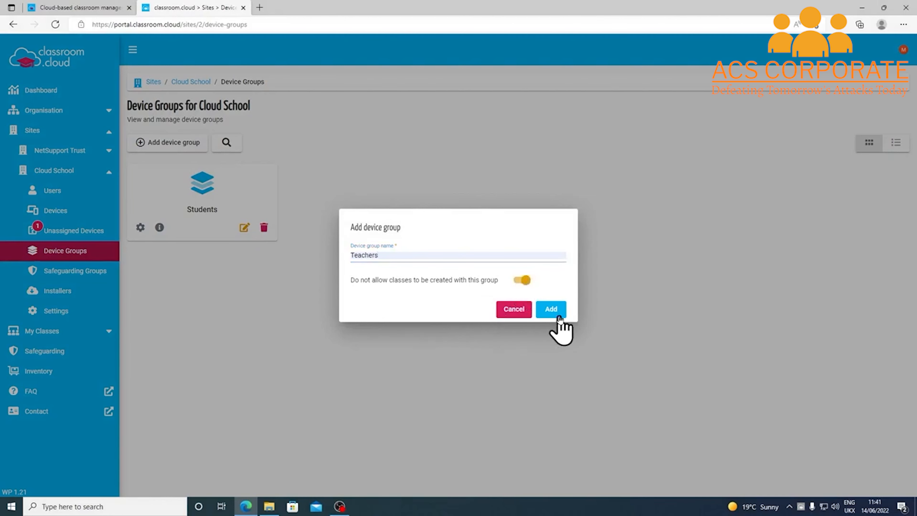
{"action": "left_click", "coordinate": [551, 311]}
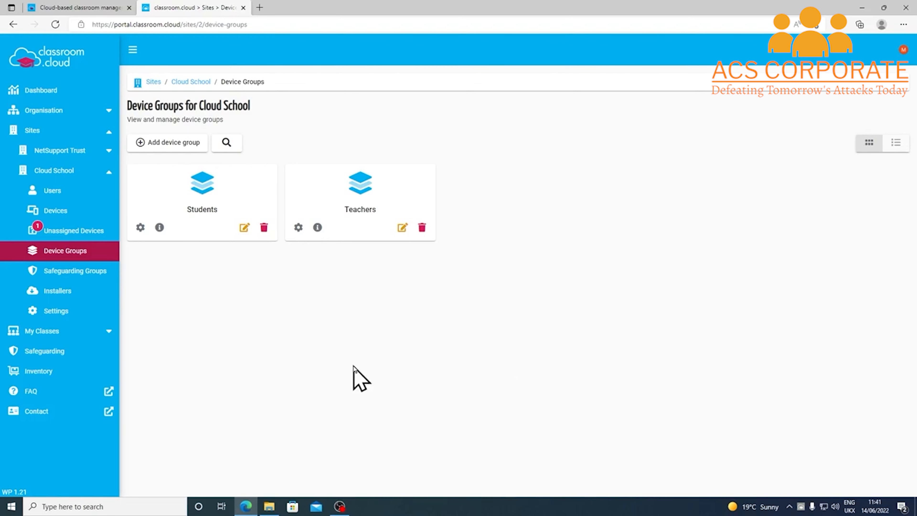
{"action": "left_click", "coordinate": [91, 233]}
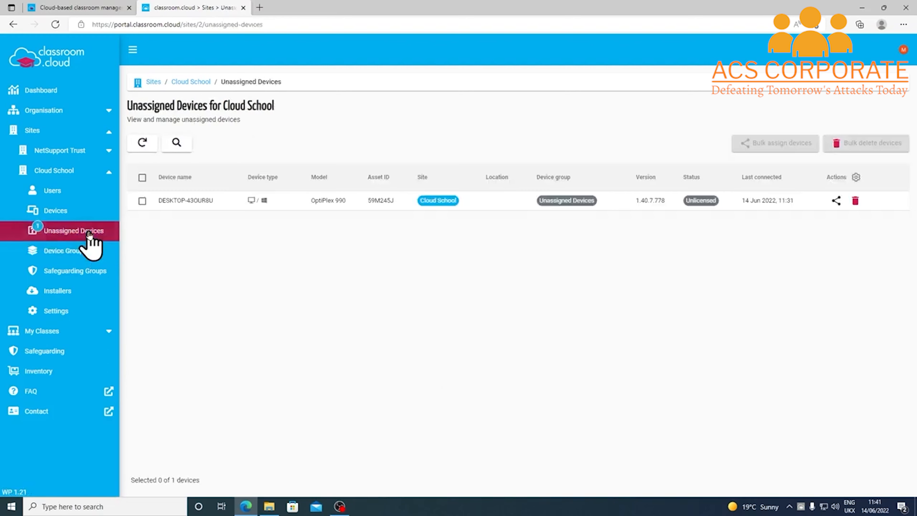
Assign Cloud School's lone unassigned desktop to the Students device group
{"action": "left_click", "coordinate": [143, 201]}
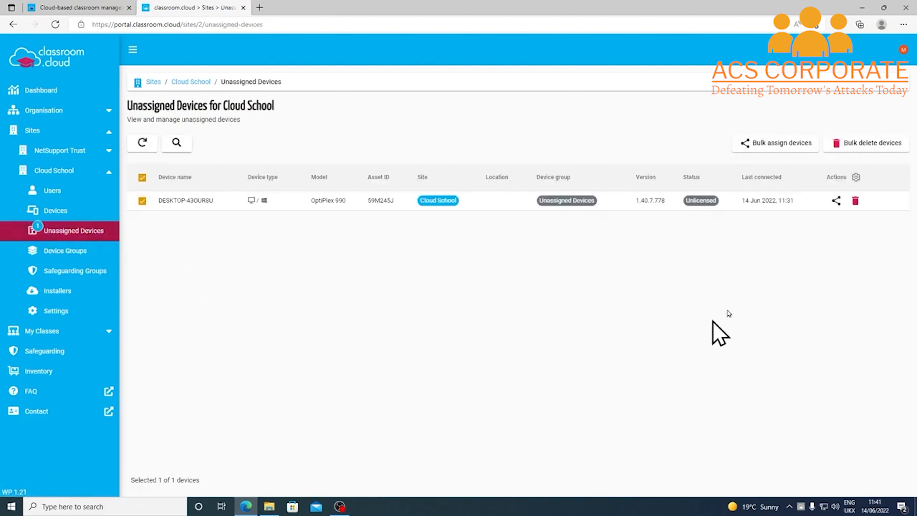
{"action": "left_click", "coordinate": [836, 200]}
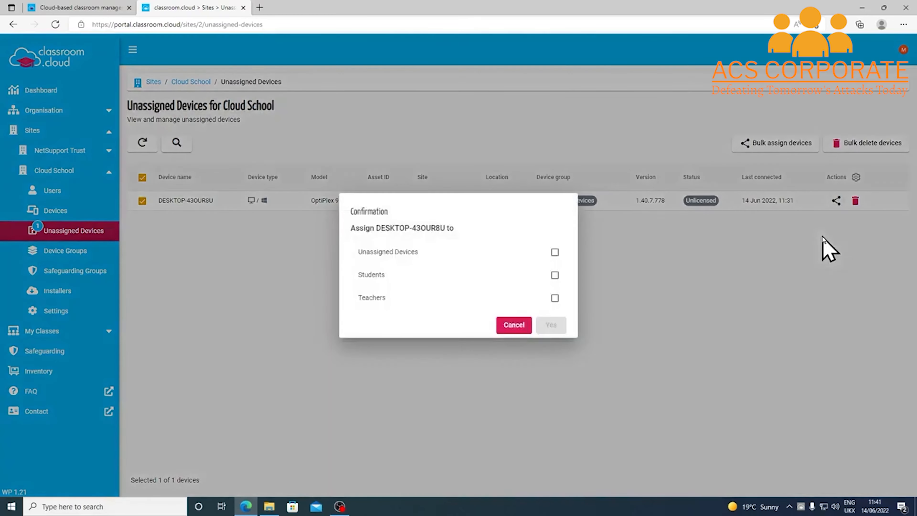
{"action": "left_click", "coordinate": [555, 275]}
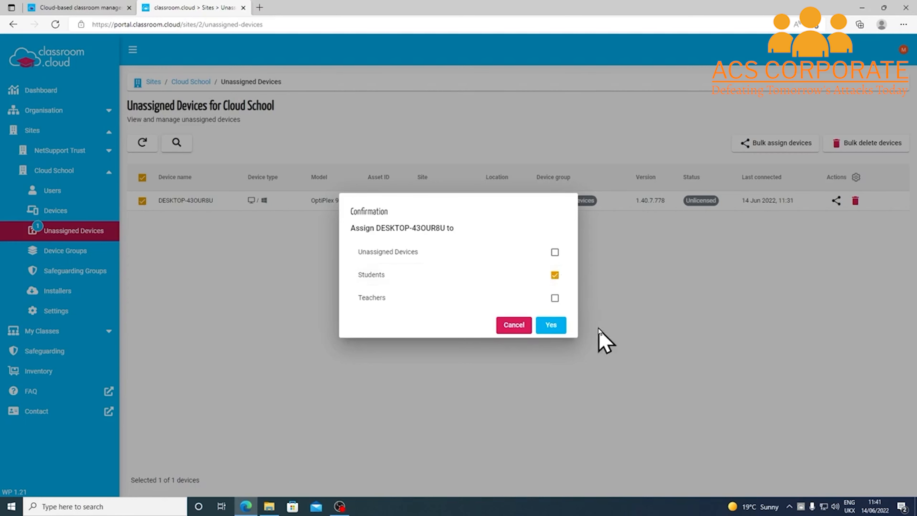
{"action": "left_click", "coordinate": [551, 325]}
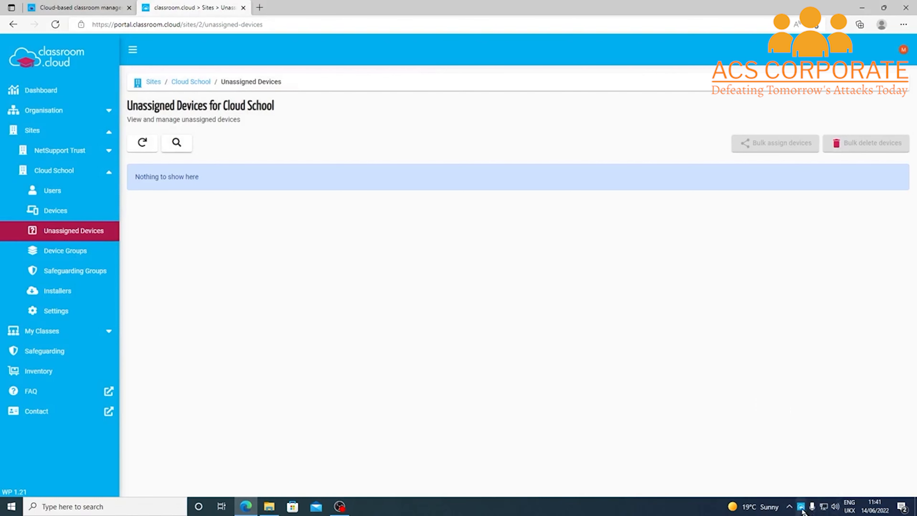
{"action": "mouse_move", "coordinate": [802, 510]}
{"action": "left_click", "coordinate": [68, 215]}
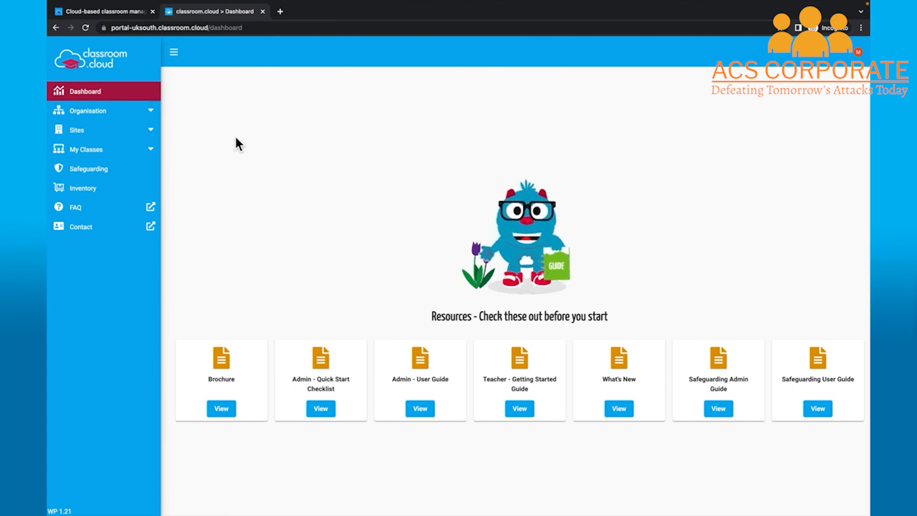
Go to the Organisation section from the sidebar
{"action": "left_click", "coordinate": [156, 115]}
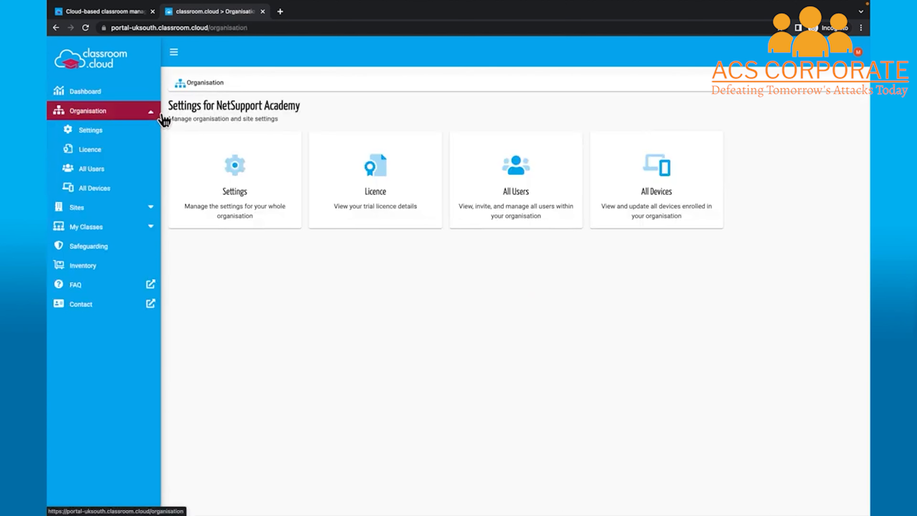
Open the organisation's Privacy settings through the Settings card
{"action": "left_click", "coordinate": [236, 176]}
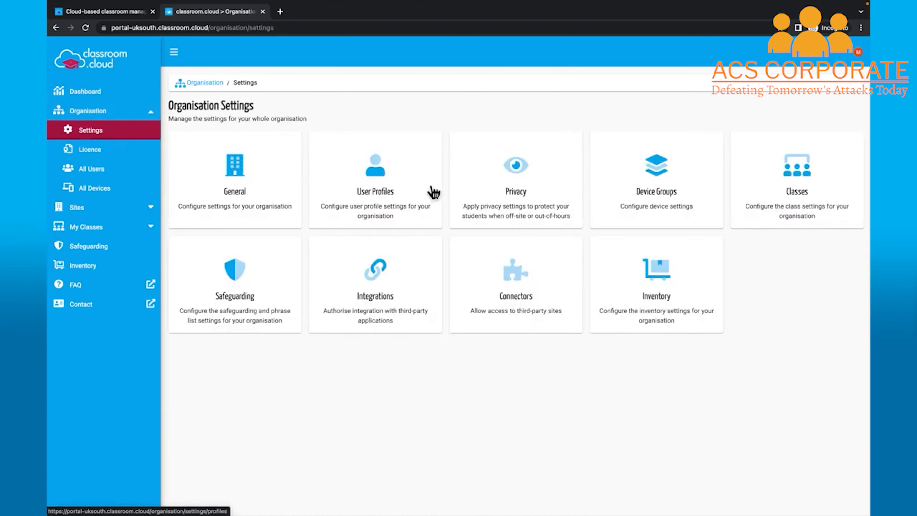
{"action": "left_click", "coordinate": [477, 184]}
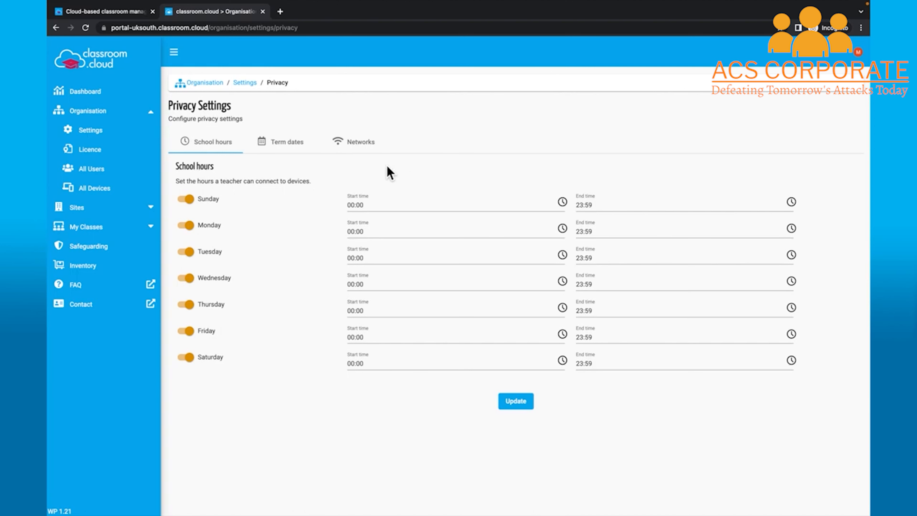
Review the organisation's term dates, then view its allowed Networks settings
{"action": "left_click", "coordinate": [296, 149]}
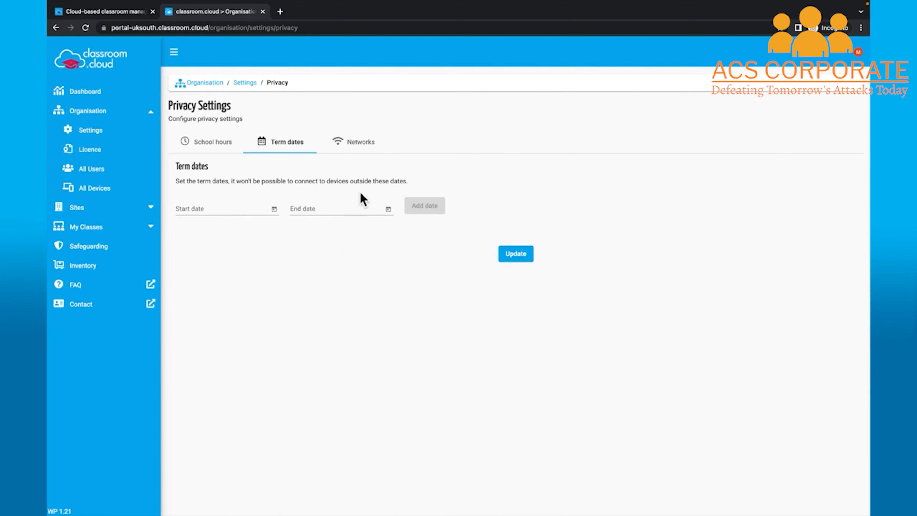
{"action": "left_click", "coordinate": [372, 156]}
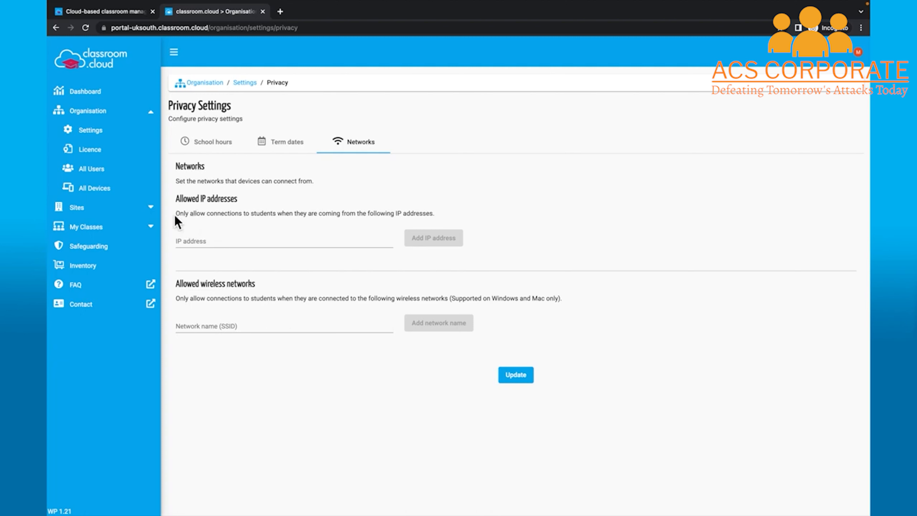
Go to Sites, Cloud School, Settings, then Privacy to see its school hours
{"action": "left_click", "coordinate": [148, 208]}
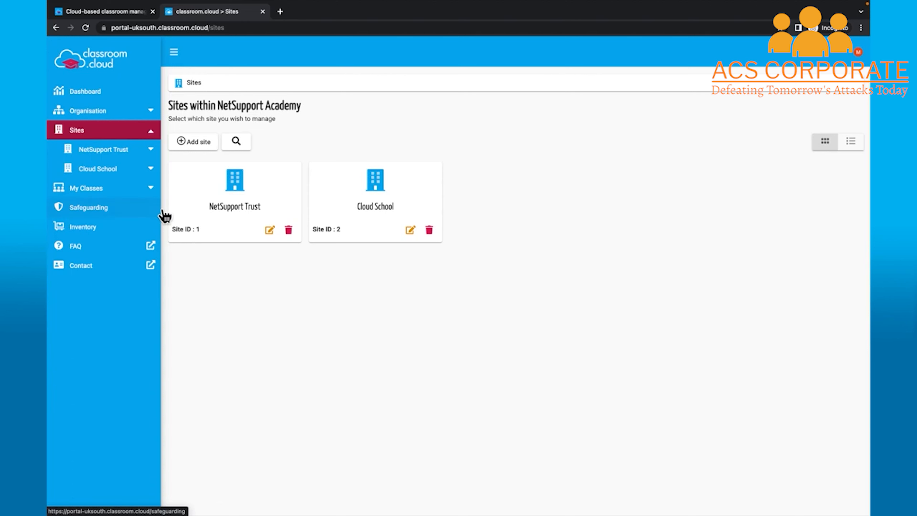
{"action": "left_click", "coordinate": [159, 176]}
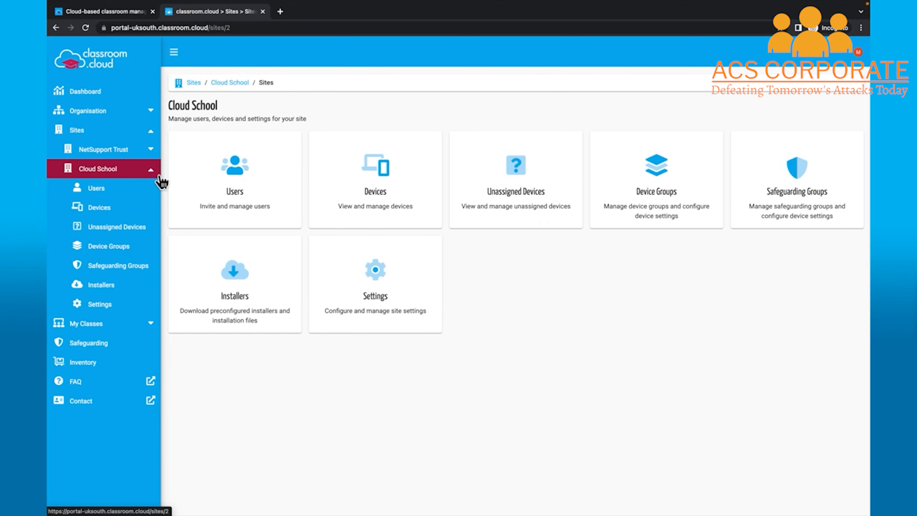
{"action": "left_click", "coordinate": [357, 286]}
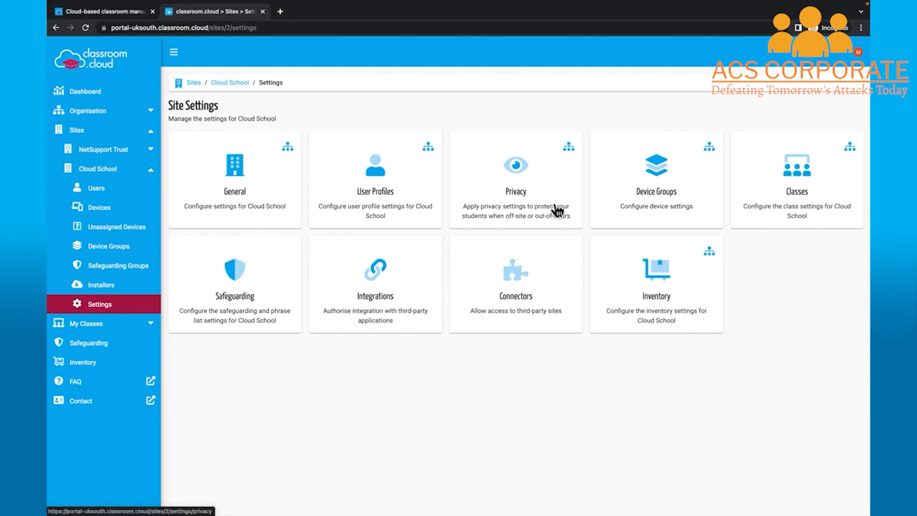
{"action": "mouse_move", "coordinate": [574, 159]}
{"action": "left_click", "coordinate": [558, 153]}
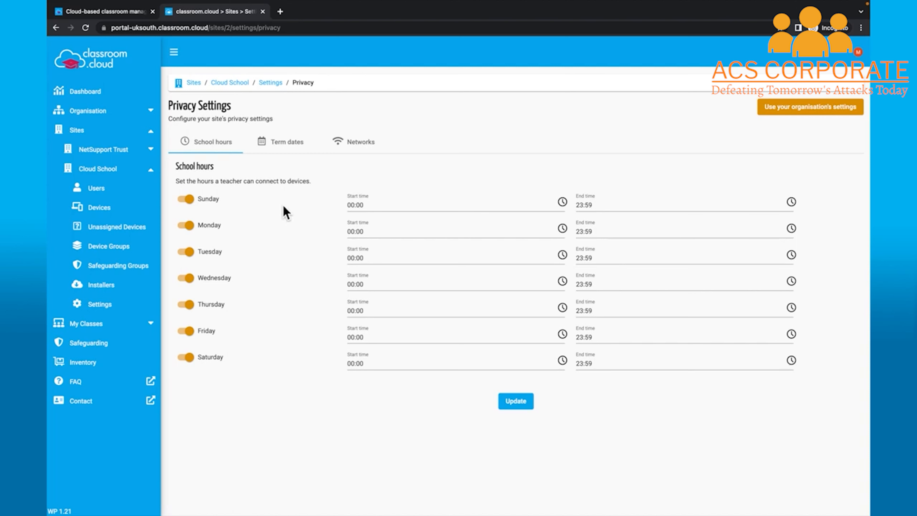
Disable Sunday and Saturday school hours and add a 14 Jun–29 Jul 2022 term
{"action": "left_click", "coordinate": [215, 206]}
{"action": "left_click", "coordinate": [187, 358]}
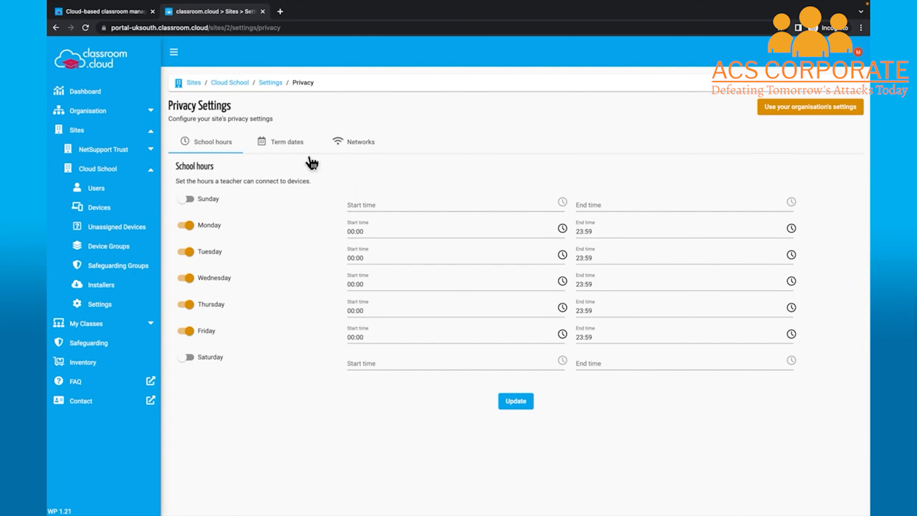
{"action": "left_click", "coordinate": [305, 151]}
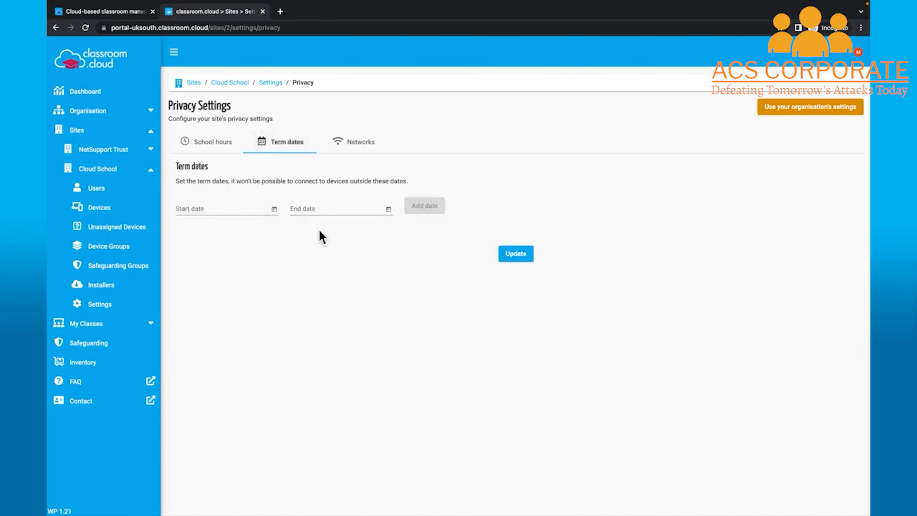
{"action": "left_click", "coordinate": [276, 214]}
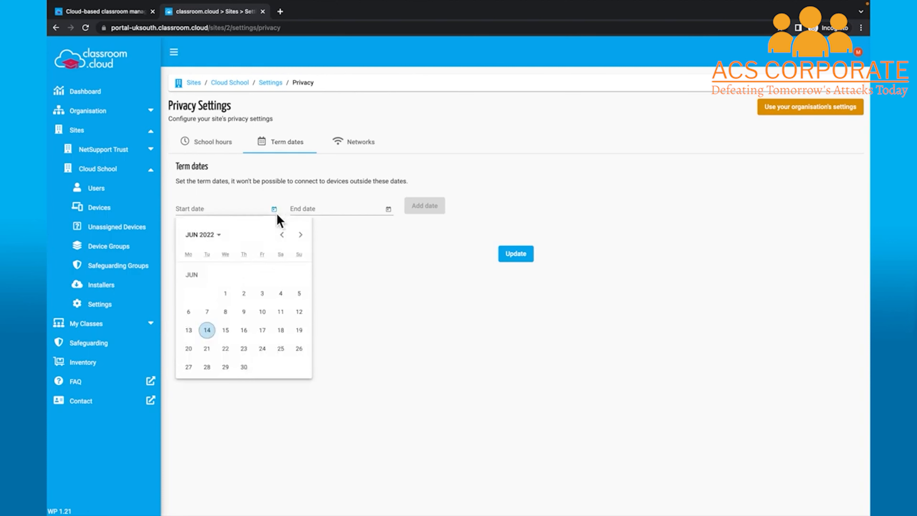
{"action": "left_click", "coordinate": [208, 331]}
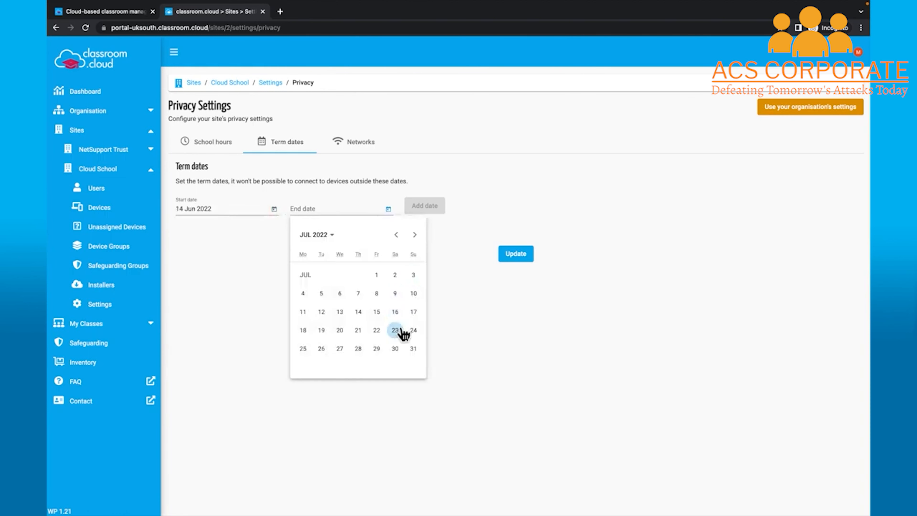
{"action": "left_click", "coordinate": [385, 349]}
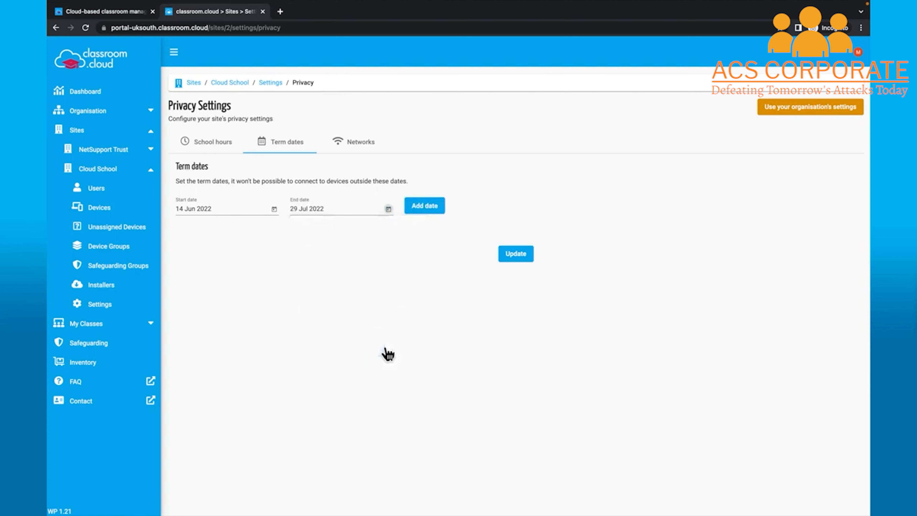
{"action": "left_click", "coordinate": [435, 213]}
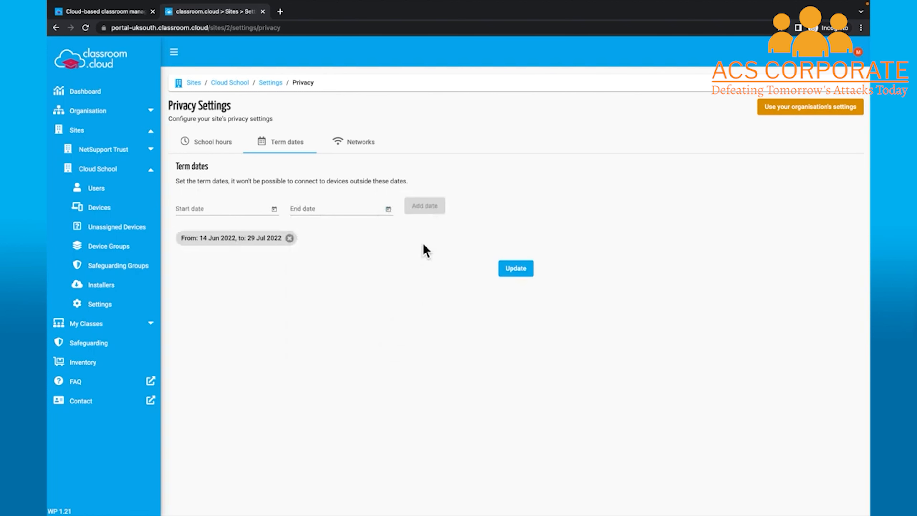
{"action": "left_click", "coordinate": [361, 143]}
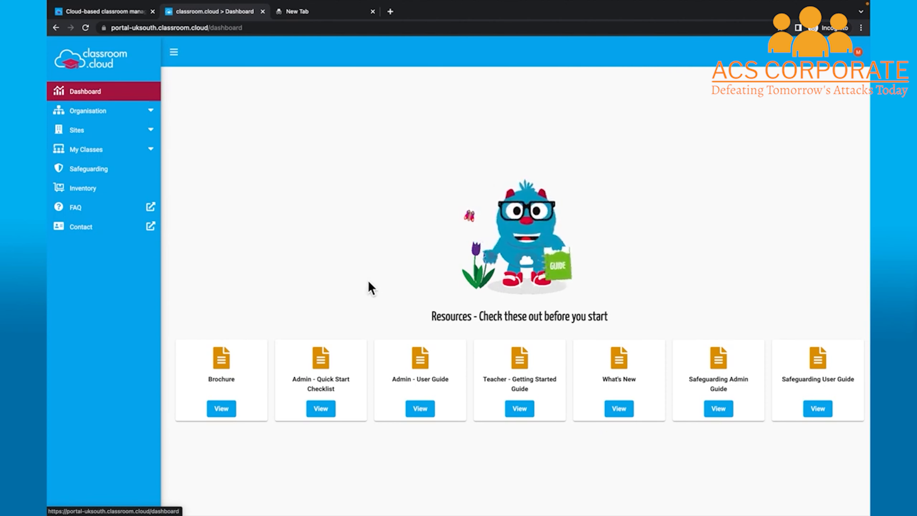
Open the All Users page from the Organisation overview
{"action": "left_click", "coordinate": [158, 116]}
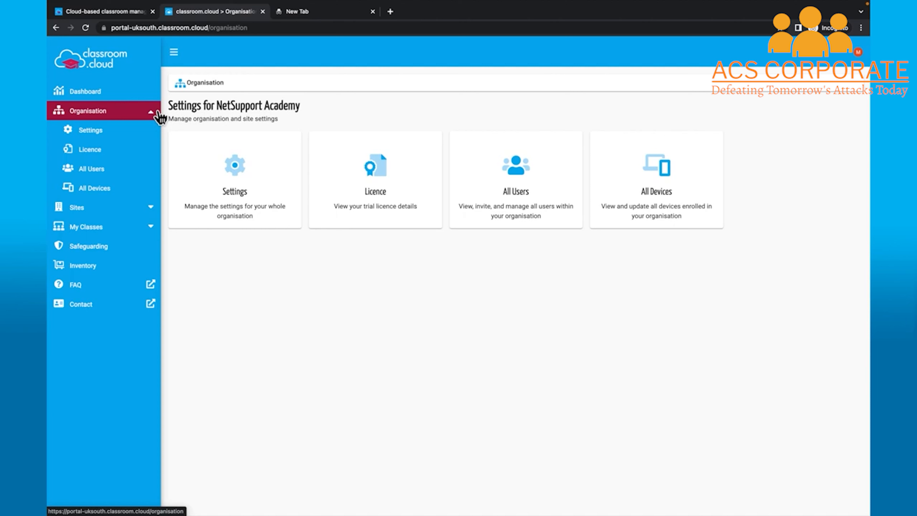
{"action": "left_click", "coordinate": [486, 214]}
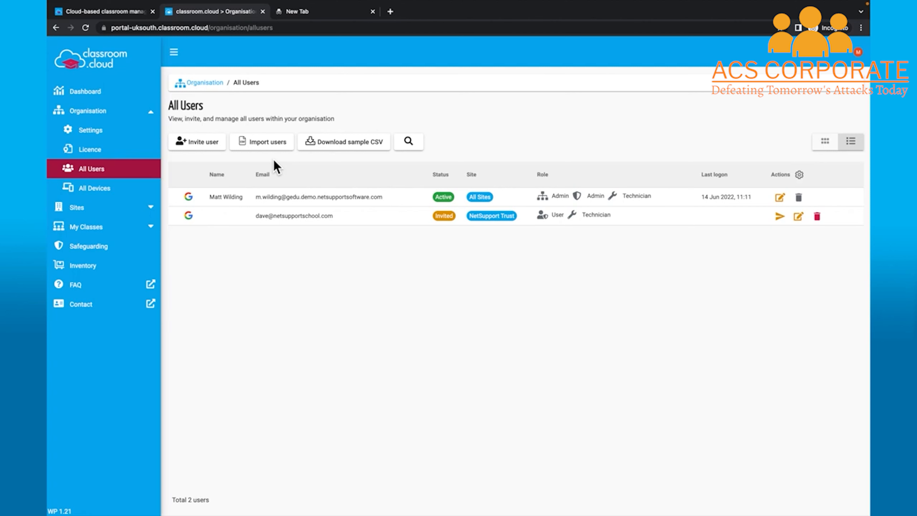
Invite a new user by e-mail as a Google-login Site Admin for Cloud School
{"action": "left_click", "coordinate": [212, 149]}
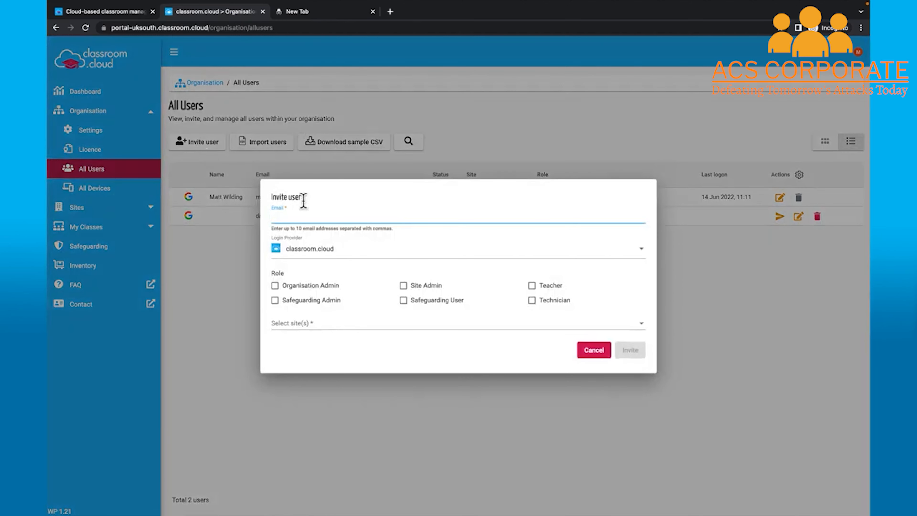
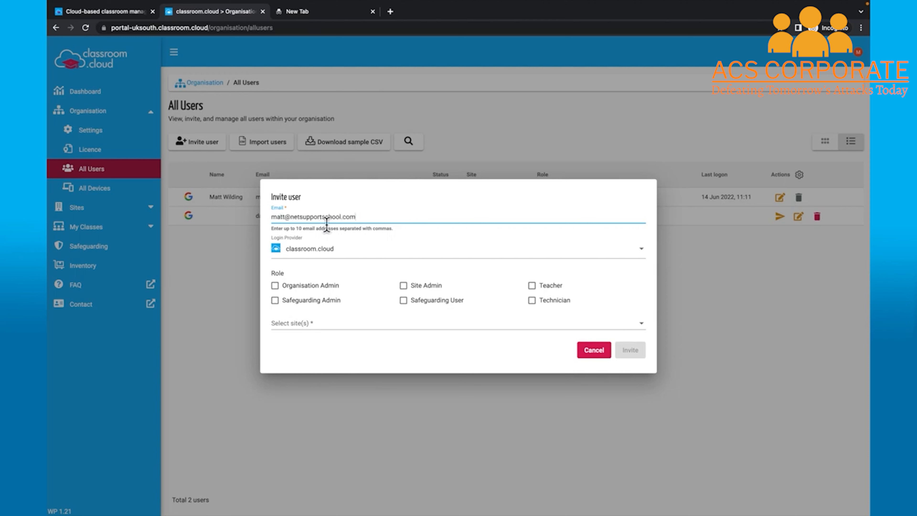
{"action": "left_click", "coordinate": [372, 255]}
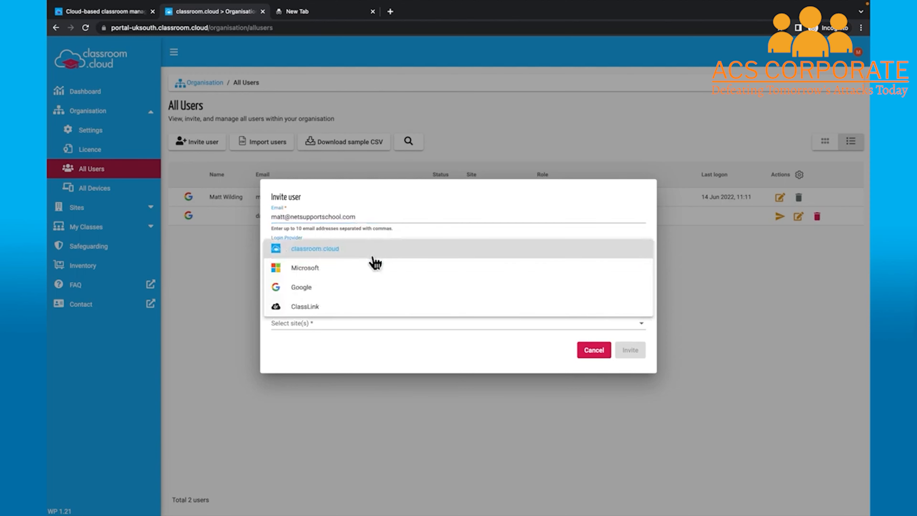
{"action": "left_click", "coordinate": [324, 292]}
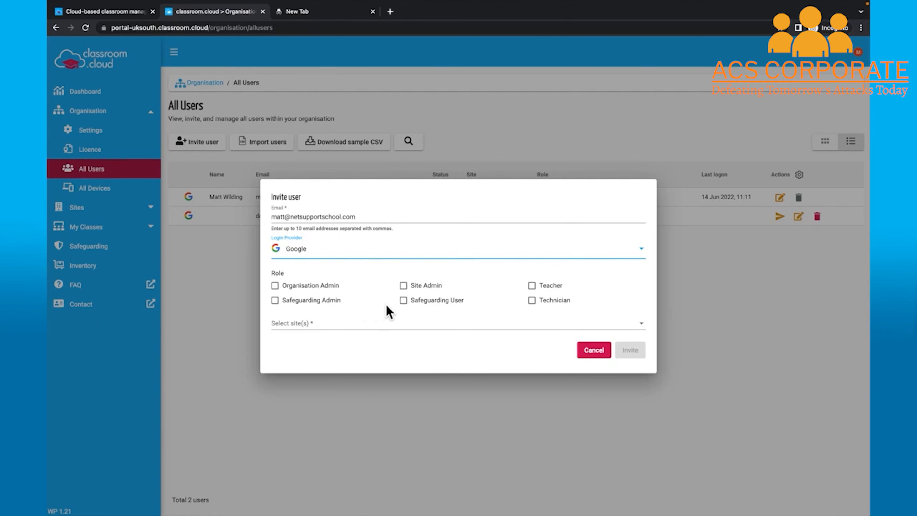
{"action": "left_click", "coordinate": [410, 291]}
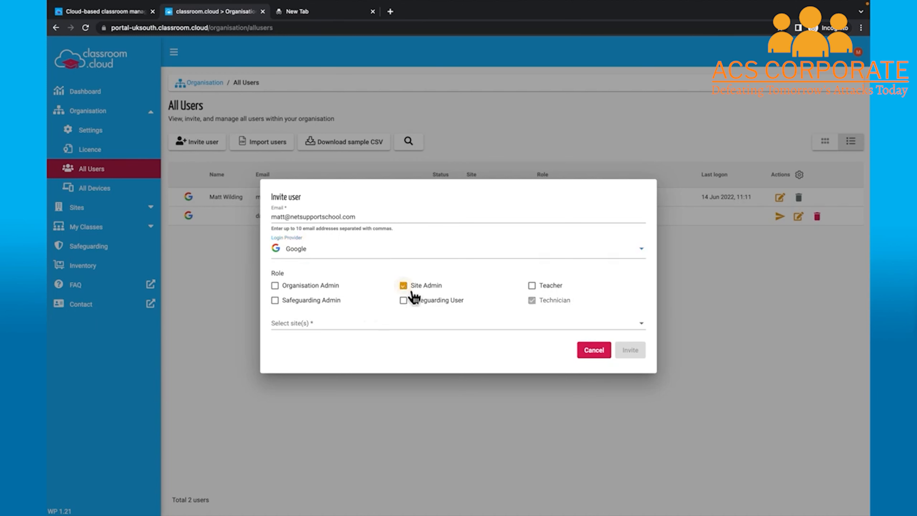
{"action": "left_click", "coordinate": [388, 323]}
{"action": "left_click", "coordinate": [327, 345]}
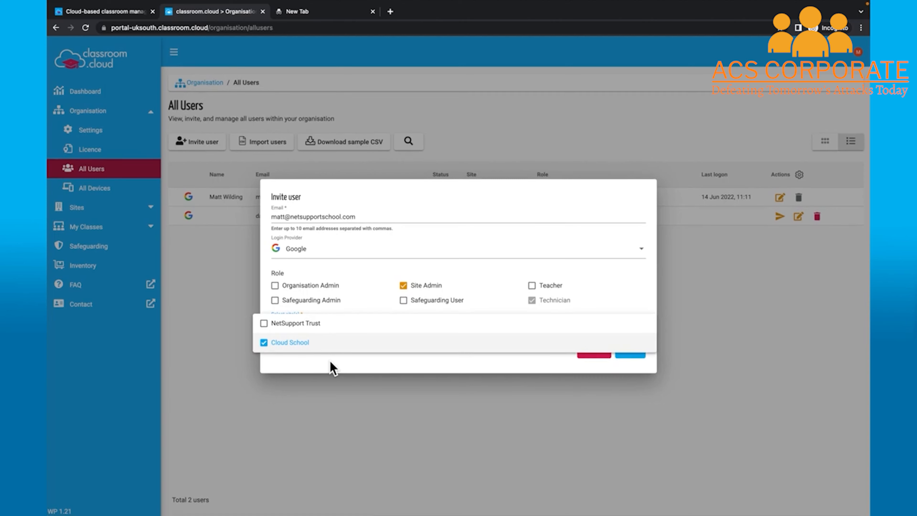
{"action": "left_click", "coordinate": [330, 362]}
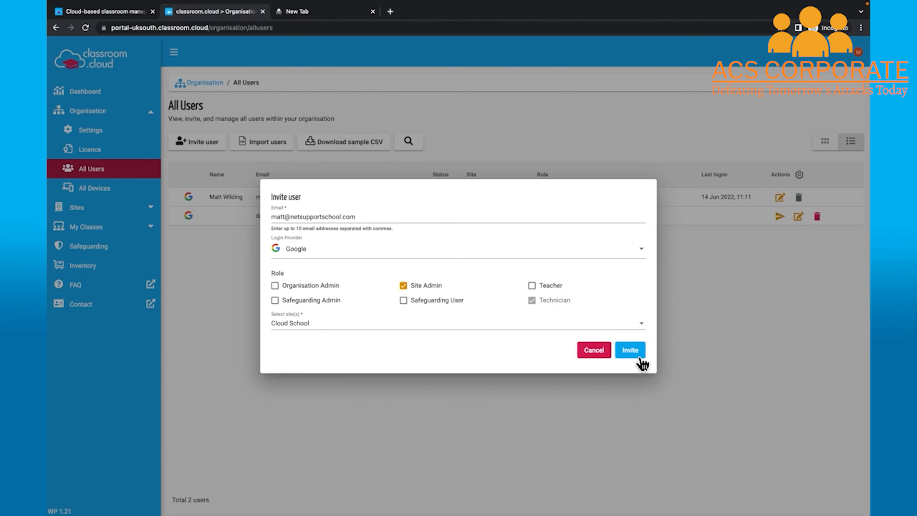
{"action": "left_click", "coordinate": [630, 350]}
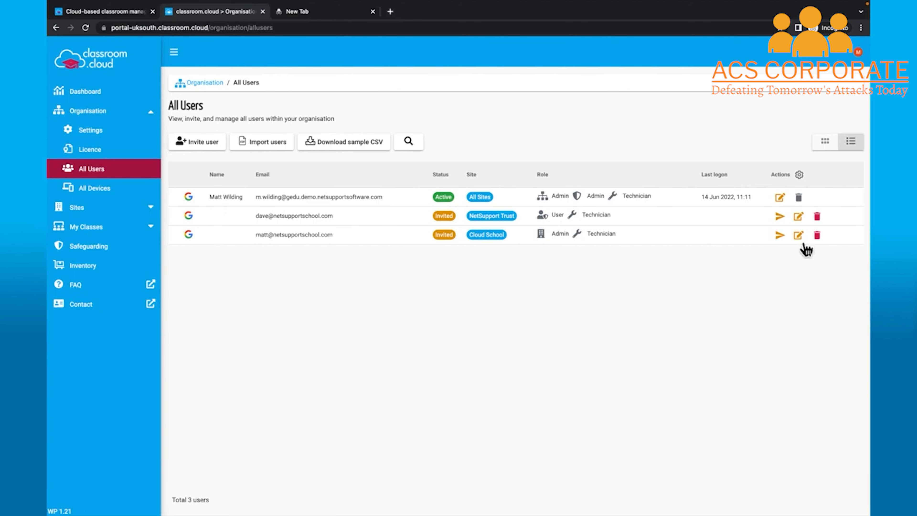
Look over a user's details without saving, then open the NetSupport Trust site
{"action": "left_click", "coordinate": [799, 235]}
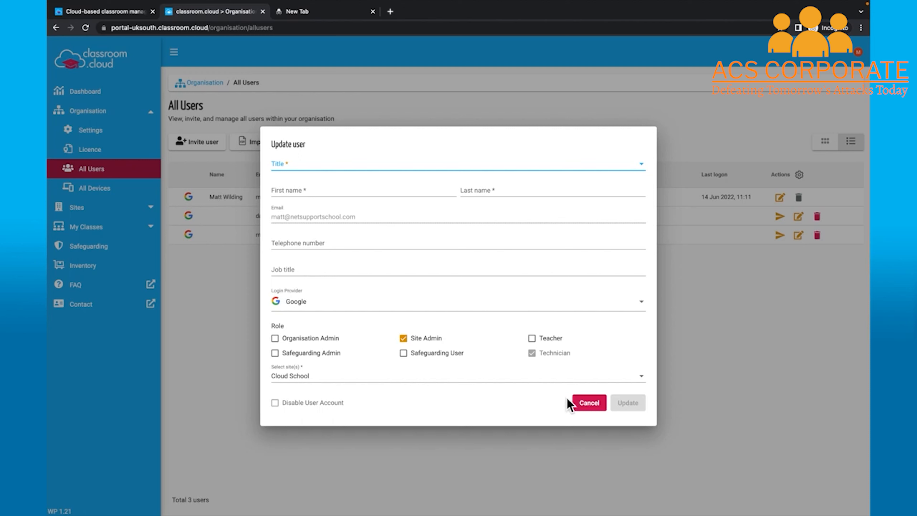
{"action": "left_click", "coordinate": [585, 404]}
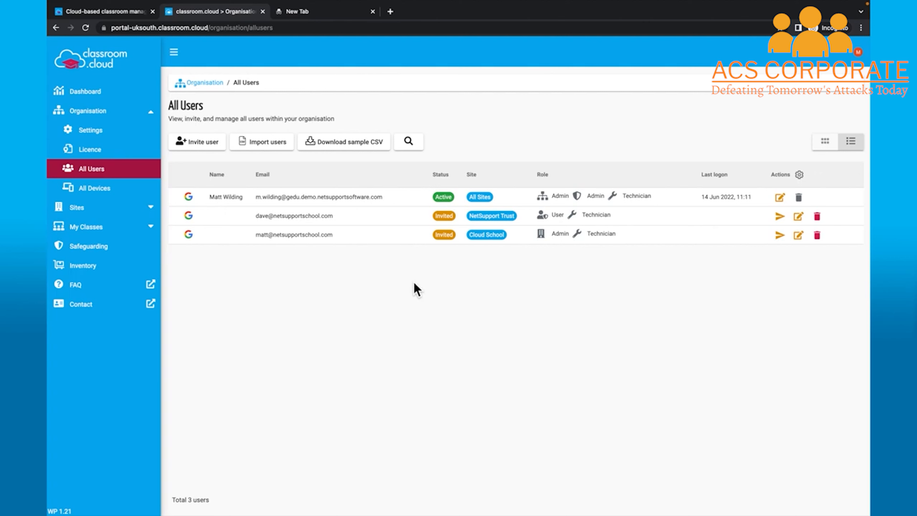
{"action": "left_click", "coordinate": [155, 210]}
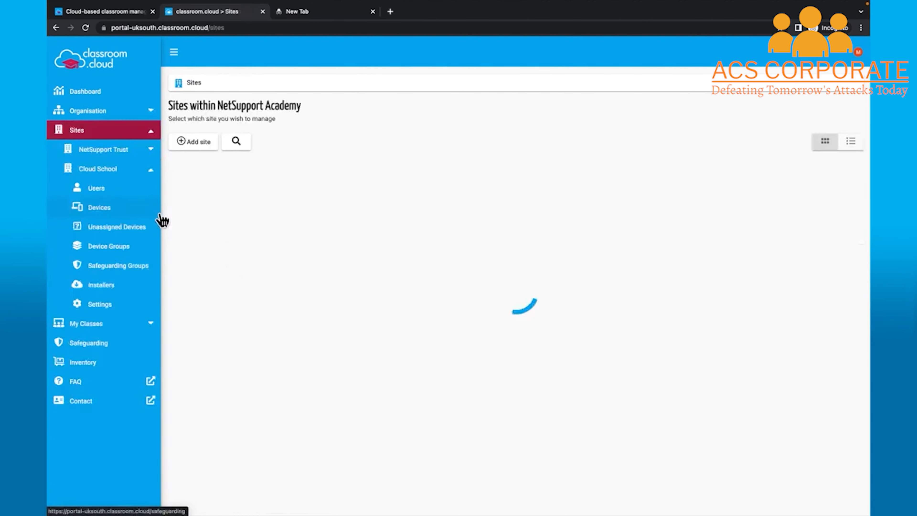
{"action": "left_click", "coordinate": [198, 192]}
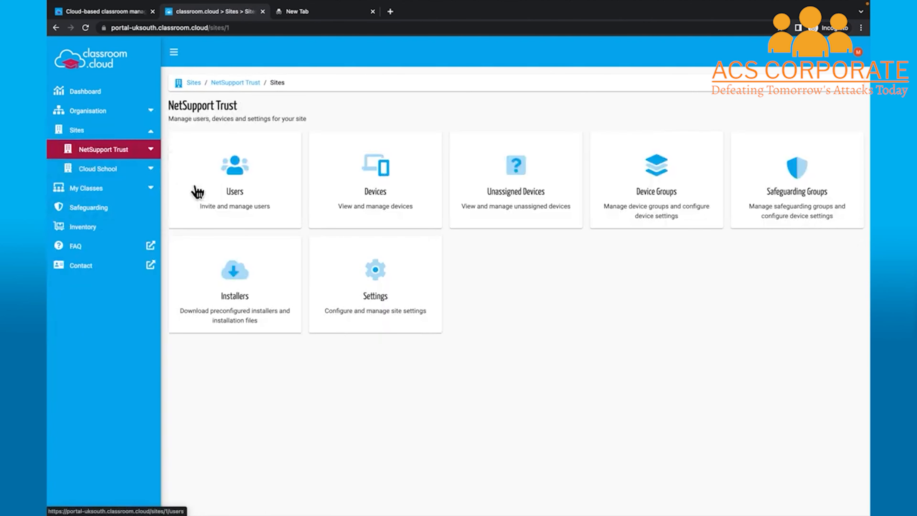
Review NetSupport Trust's users and cancel the invite form without inviting anyone
{"action": "left_click", "coordinate": [262, 208]}
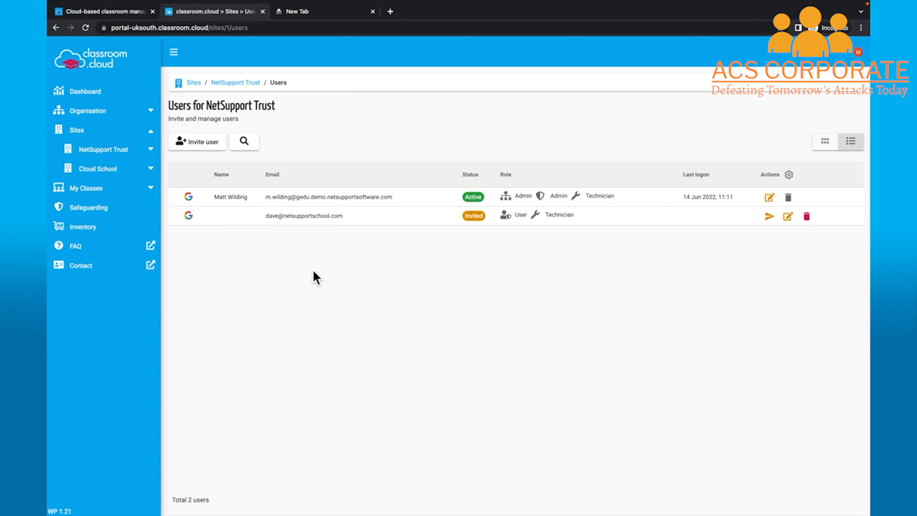
{"action": "left_click", "coordinate": [215, 154]}
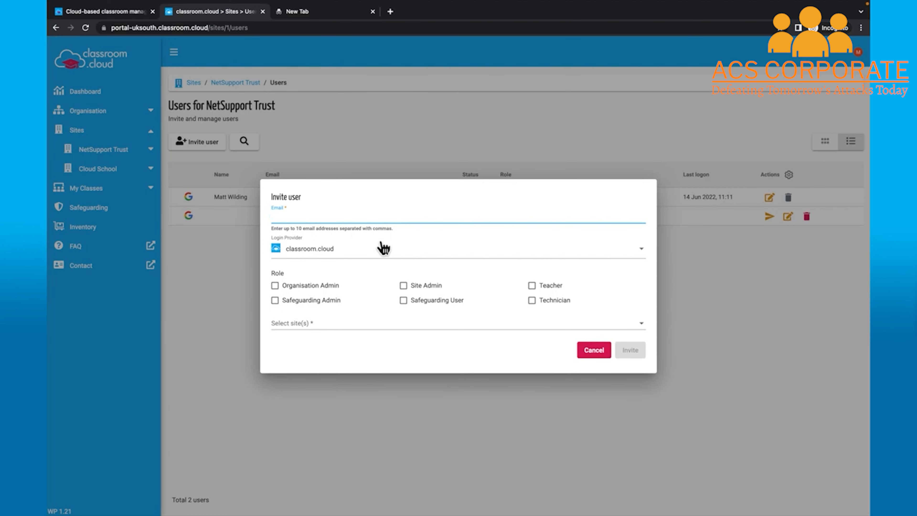
{"action": "left_click", "coordinate": [386, 381]}
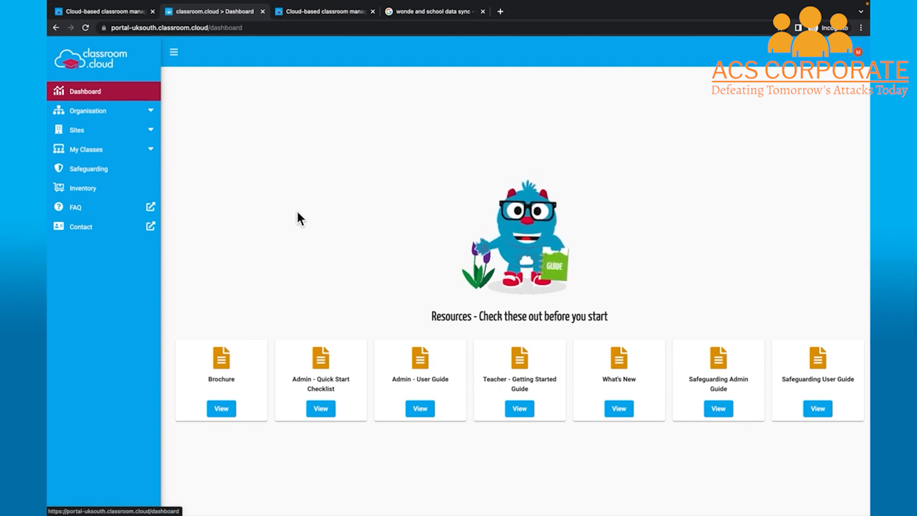
Start a new Cloud School class that connects through a device group
{"action": "left_click", "coordinate": [118, 150]}
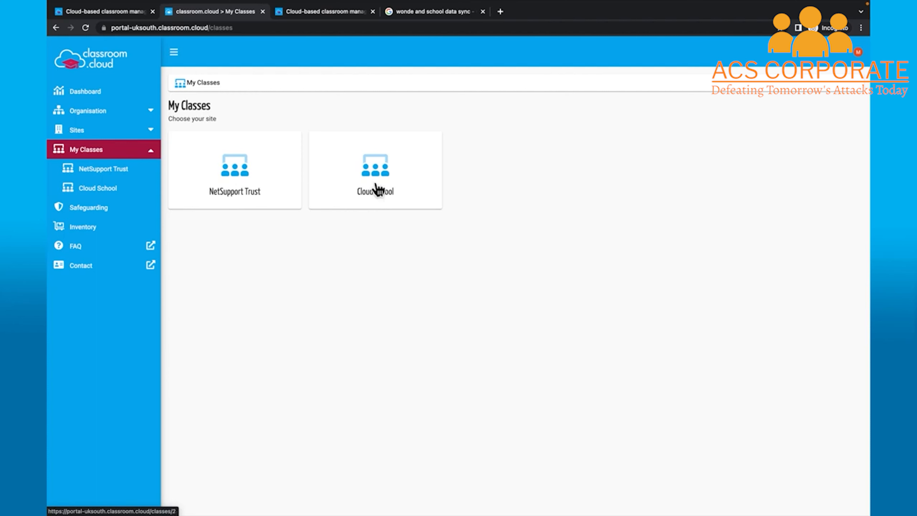
{"action": "left_click", "coordinate": [354, 185]}
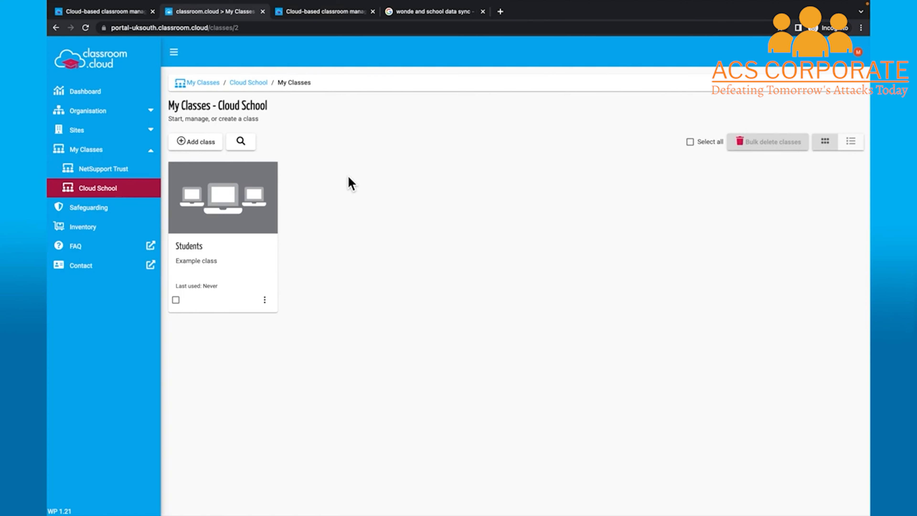
{"action": "left_click", "coordinate": [217, 146]}
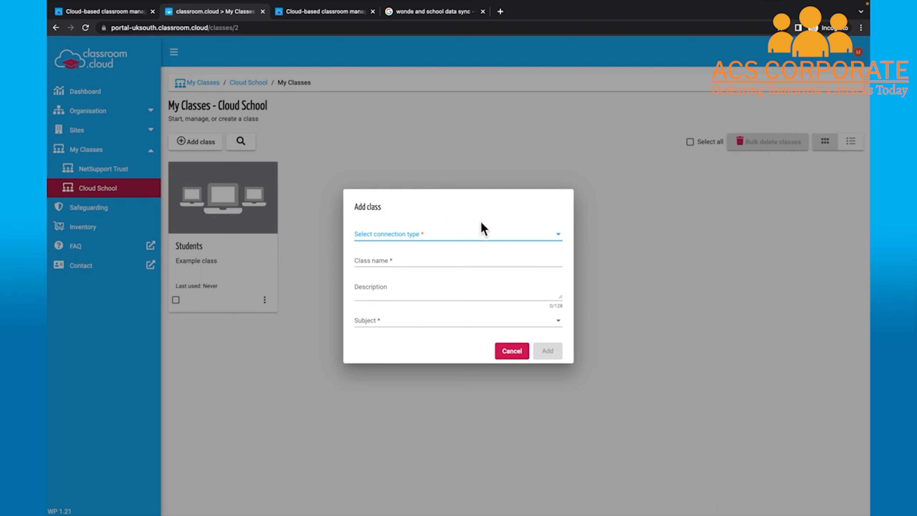
{"action": "left_click", "coordinate": [565, 237]}
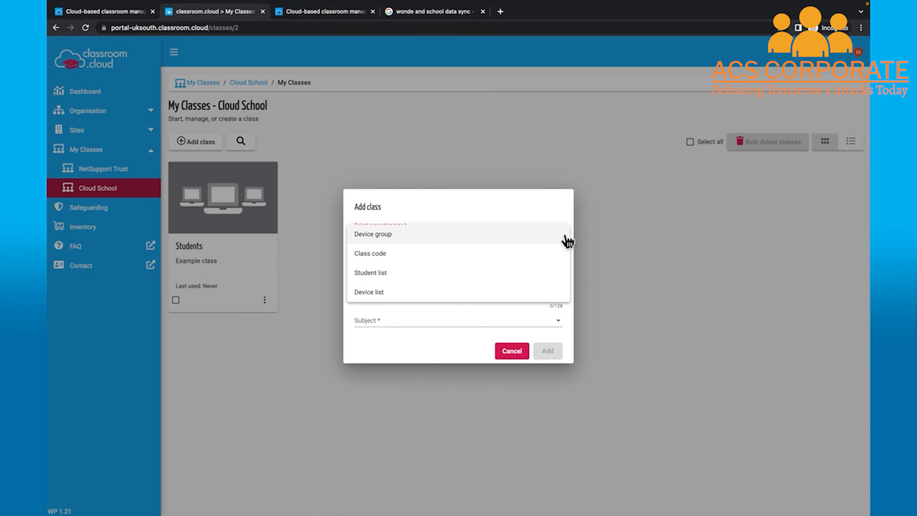
{"action": "left_click", "coordinate": [560, 234]}
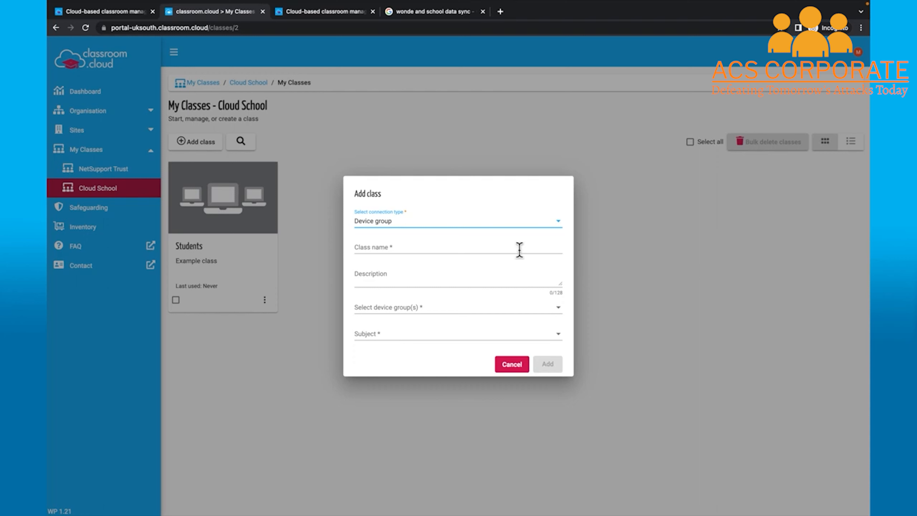
Name the class 10En1, describe it as 'English class', link Students, set subject English, and add it
{"action": "left_click", "coordinate": [490, 248]}
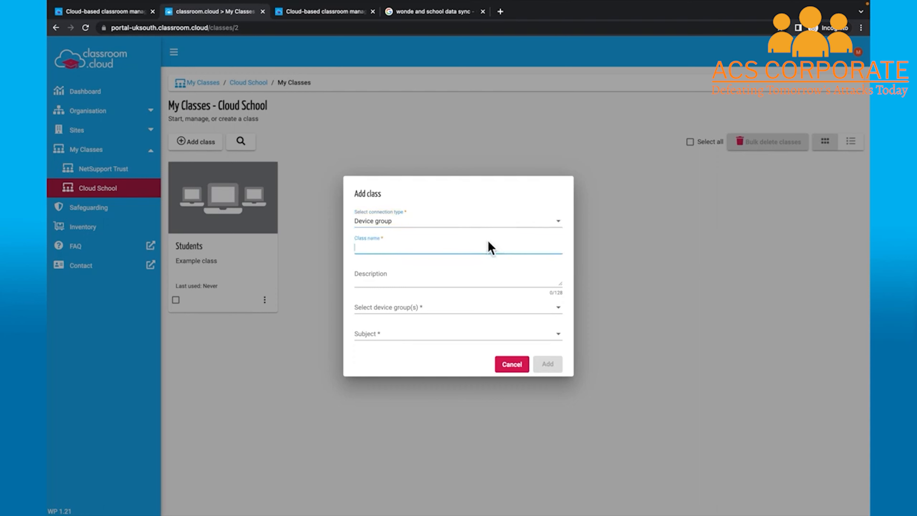
{"action": "type", "text": "10En1"}
{"action": "left_click", "coordinate": [480, 282]}
{"action": "type", "text": "English class"}
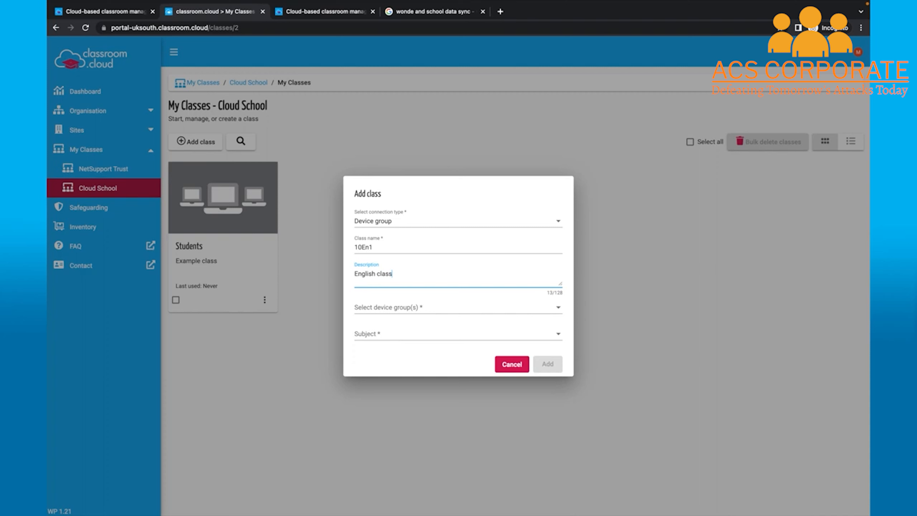
{"action": "left_click", "coordinate": [525, 315]}
{"action": "left_click", "coordinate": [375, 311]}
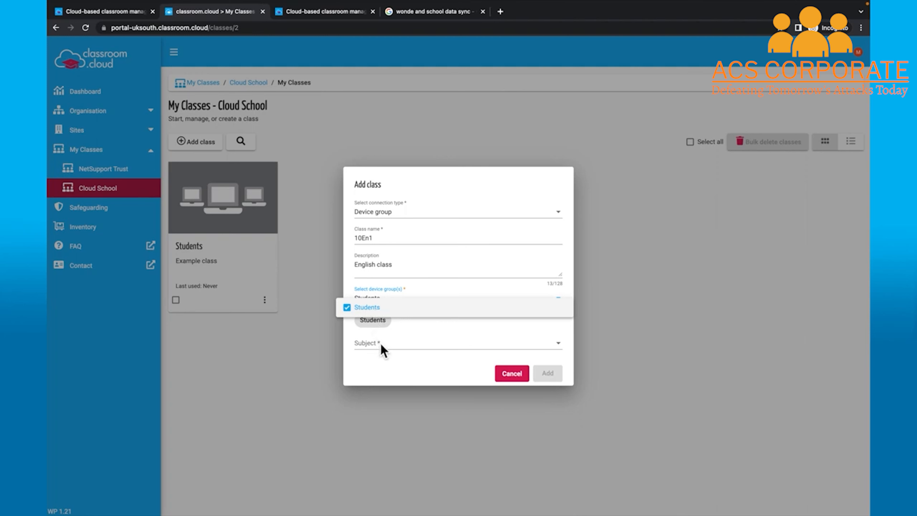
{"action": "left_click", "coordinate": [387, 349]}
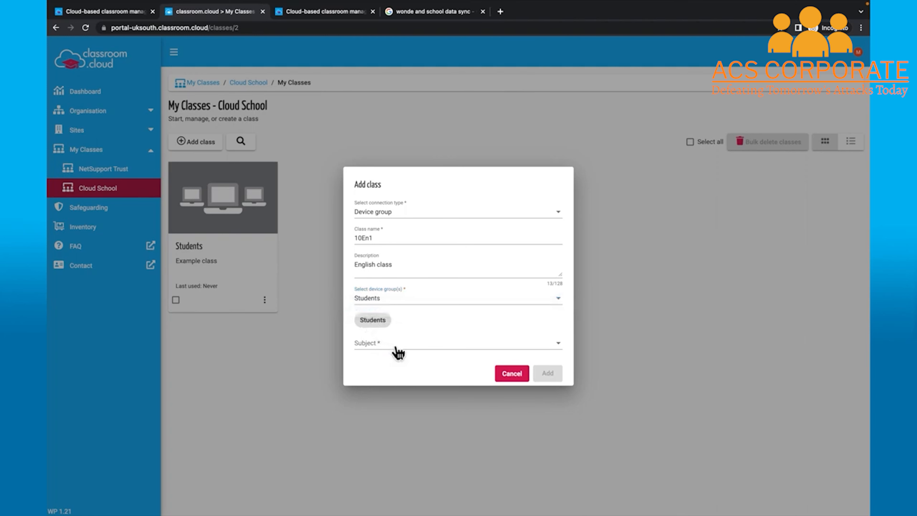
{"action": "left_click", "coordinate": [396, 350]}
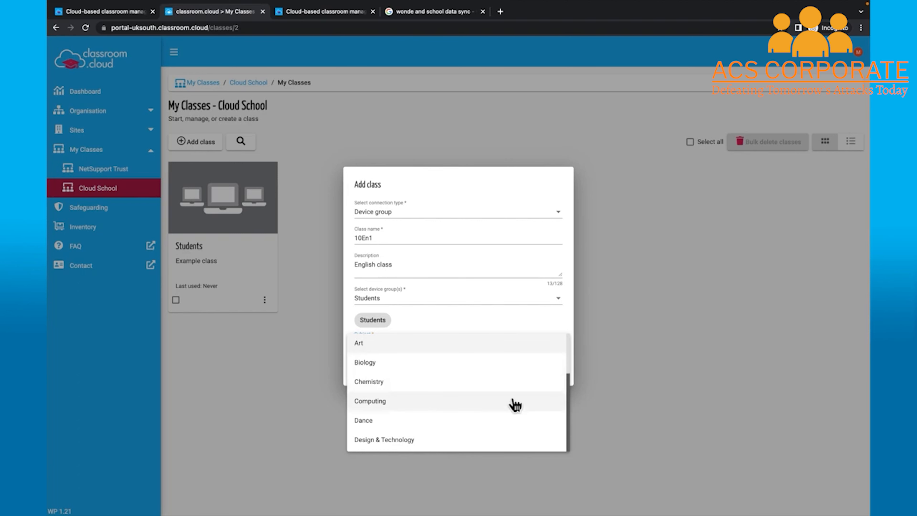
{"action": "scroll", "coordinate": [514, 404], "scroll_direction": "down", "scroll_amount": 3}
{"action": "left_click", "coordinate": [475, 399]}
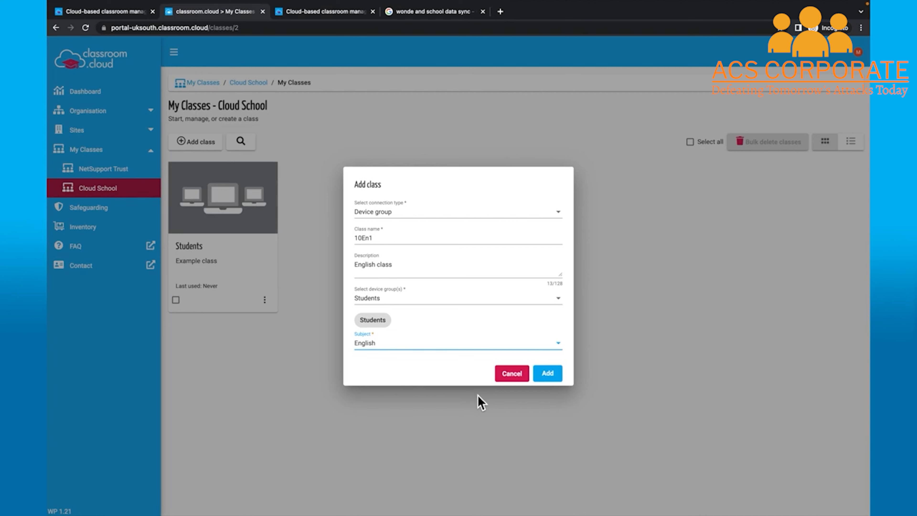
{"action": "left_click", "coordinate": [556, 377]}
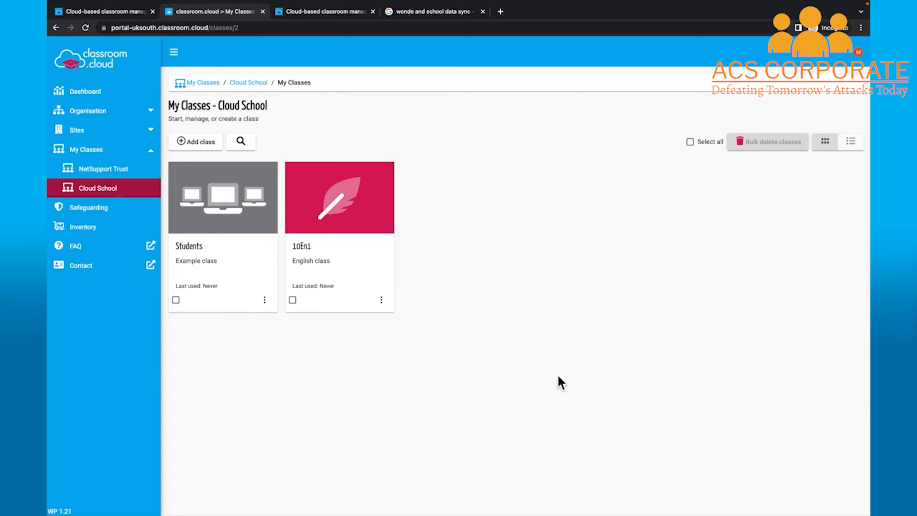
{"action": "left_click", "coordinate": [210, 153]}
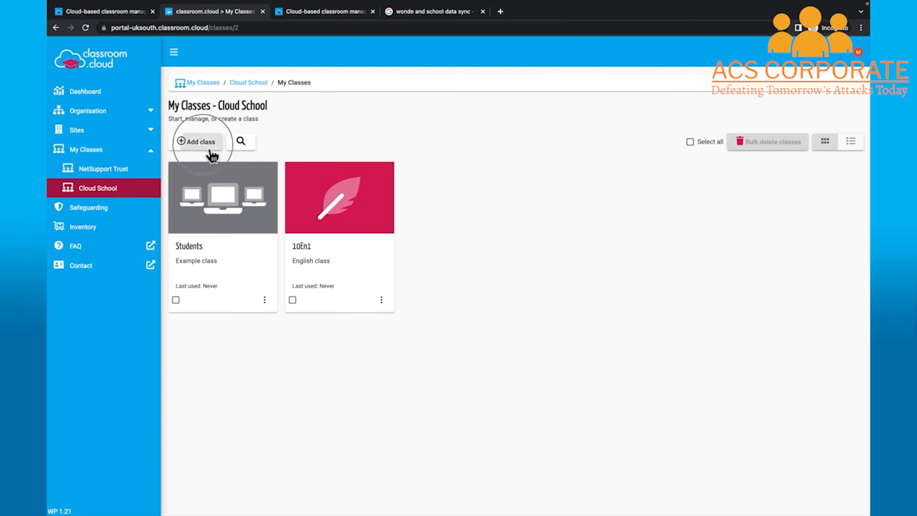
{"action": "left_click", "coordinate": [467, 240]}
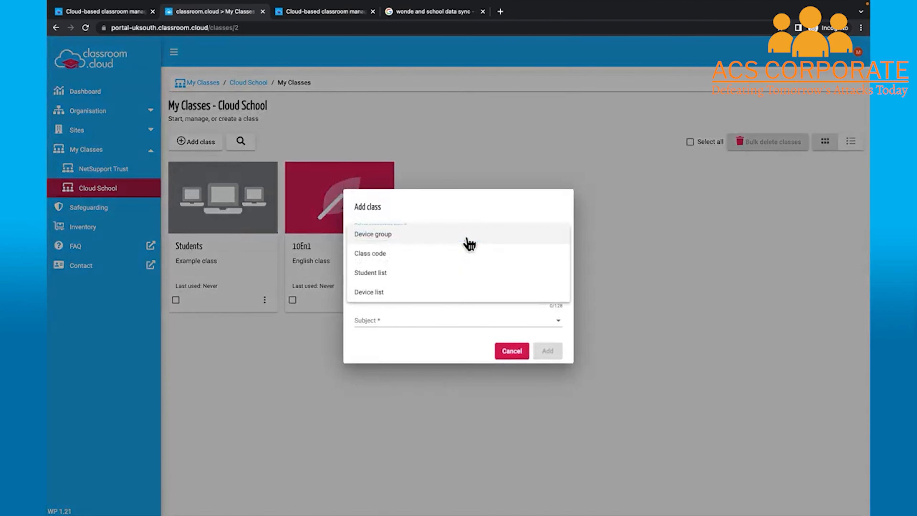
{"action": "left_click", "coordinate": [397, 253]}
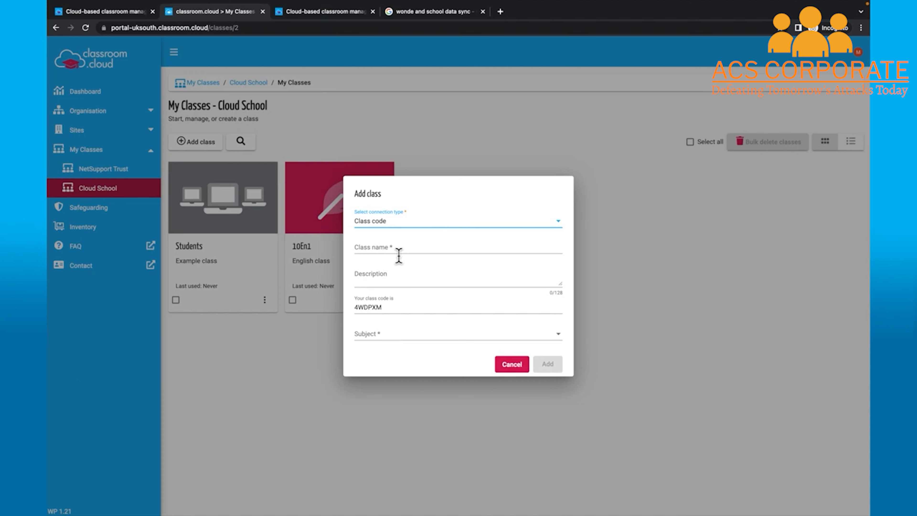
{"action": "left_click", "coordinate": [513, 365]}
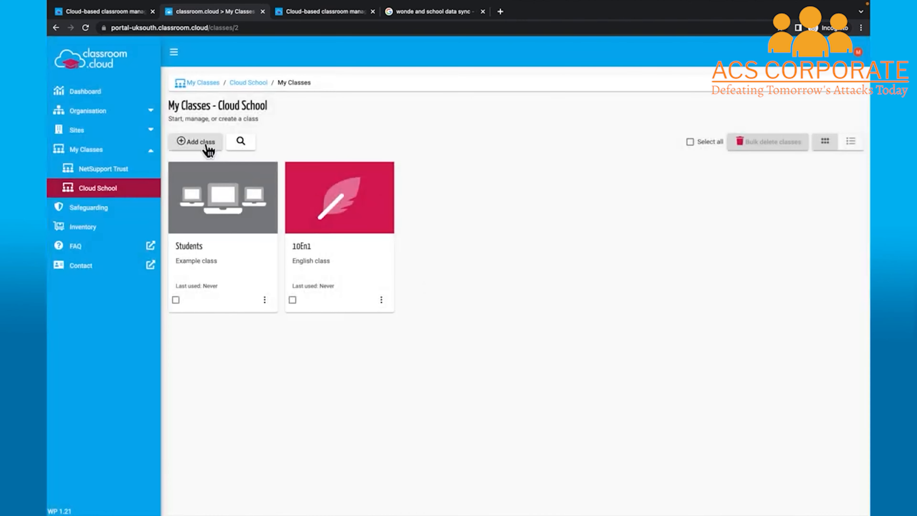
Check the organisation's device group settings, then return to Cloud School's class list
{"action": "left_click", "coordinate": [124, 119]}
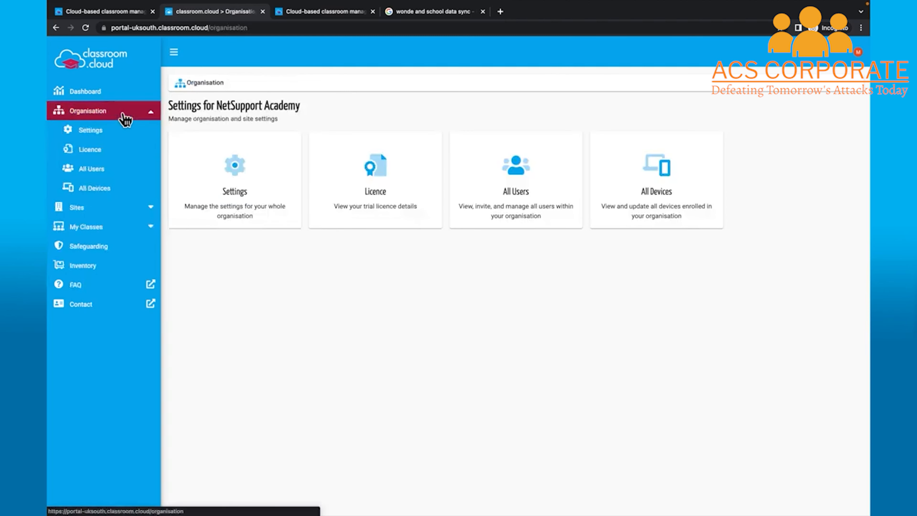
{"action": "left_click", "coordinate": [115, 135]}
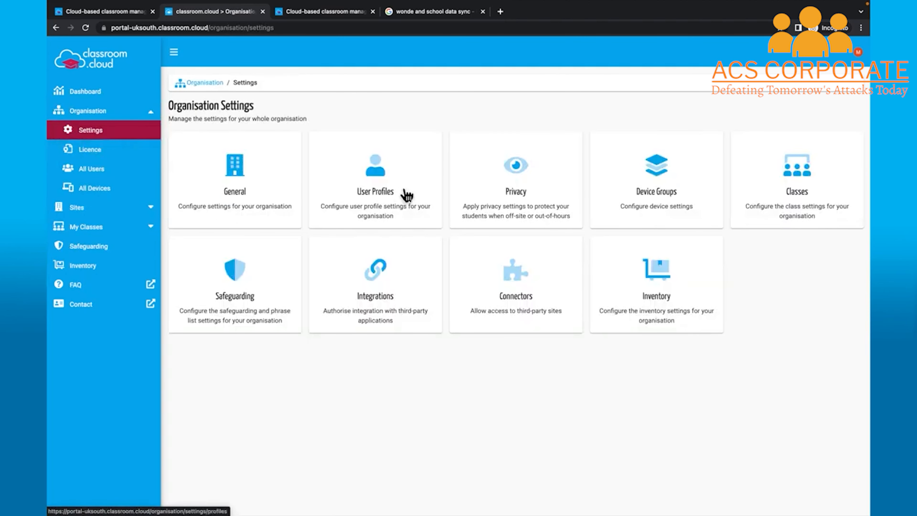
{"action": "left_click", "coordinate": [643, 198]}
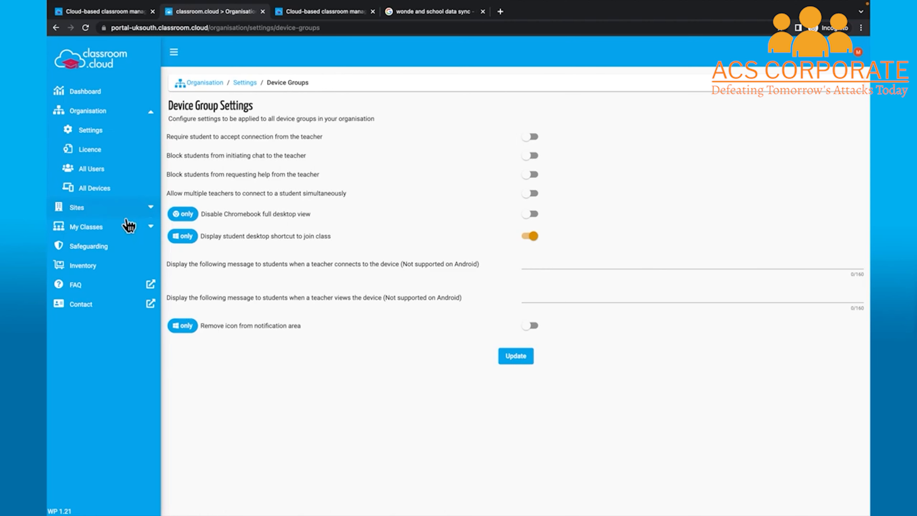
{"action": "left_click", "coordinate": [120, 228]}
{"action": "left_click", "coordinate": [343, 198]}
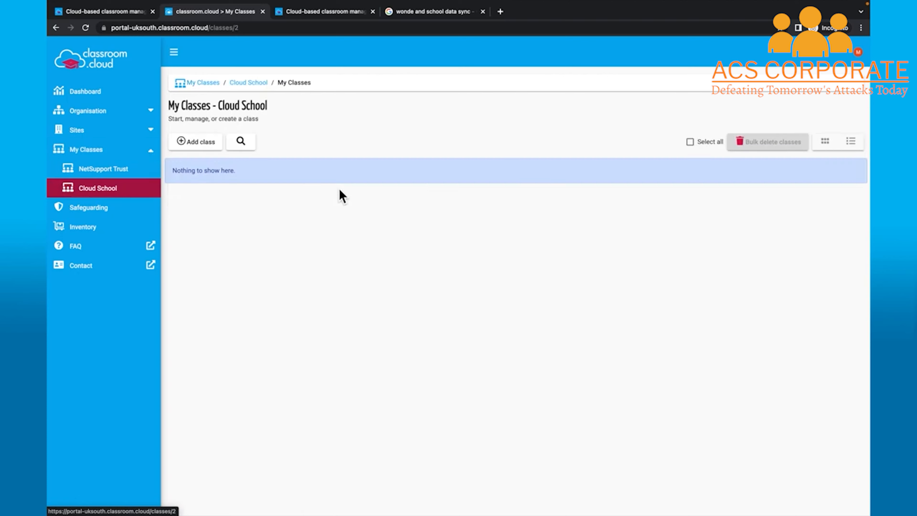
Add class 11En1 with Class code connection and subject English
{"action": "left_click", "coordinate": [213, 144]}
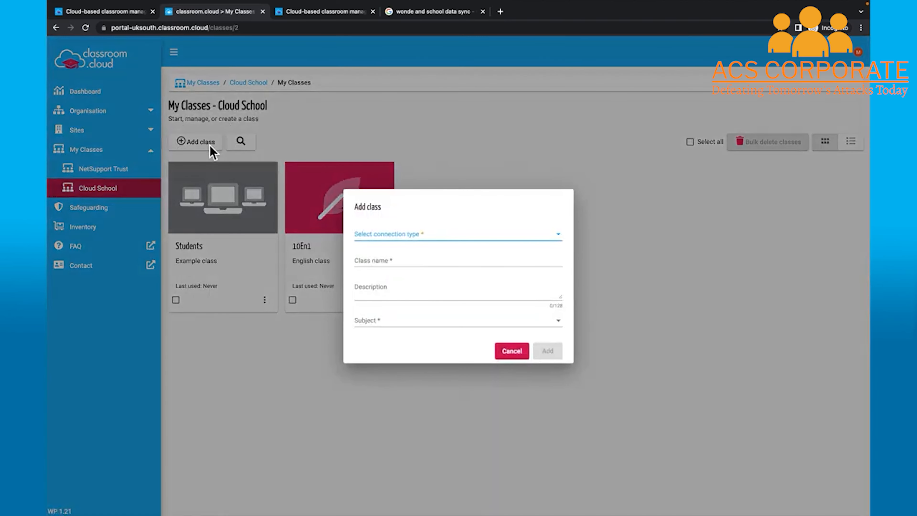
{"action": "left_click", "coordinate": [565, 237]}
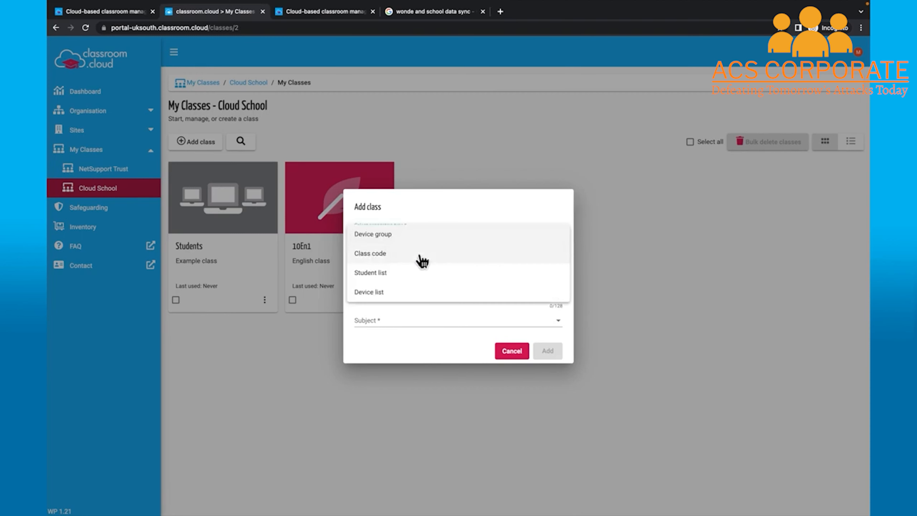
{"action": "left_click", "coordinate": [421, 257]}
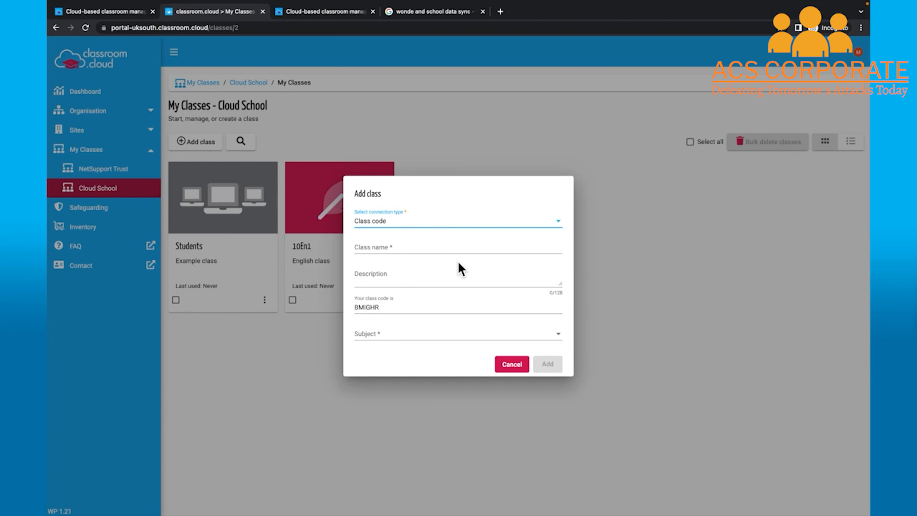
{"action": "left_click", "coordinate": [438, 251]}
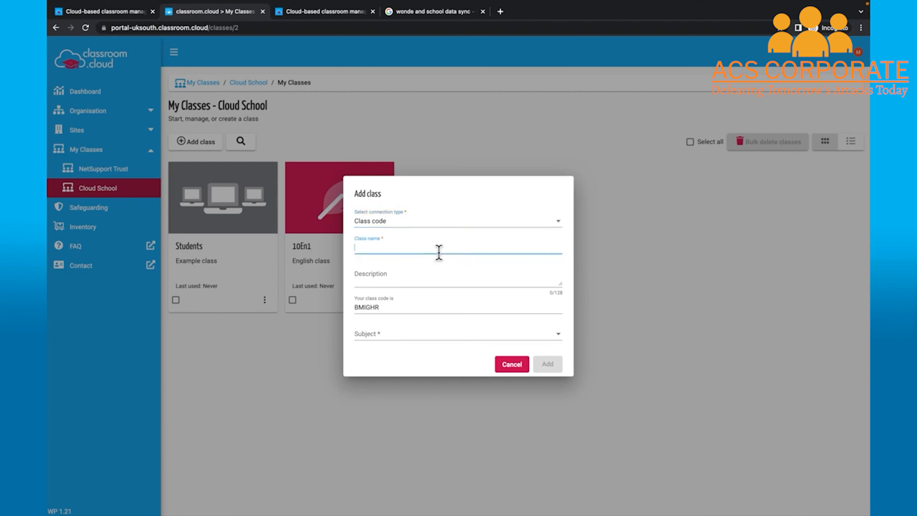
{"action": "type", "text": "11En1"}
{"action": "left_click", "coordinate": [435, 336]}
{"action": "scroll", "coordinate": [452, 375], "scroll_direction": "down", "scroll_amount": 5}
{"action": "scroll", "coordinate": [463, 370], "scroll_direction": "up", "scroll_amount": 2}
{"action": "left_click", "coordinate": [403, 352]}
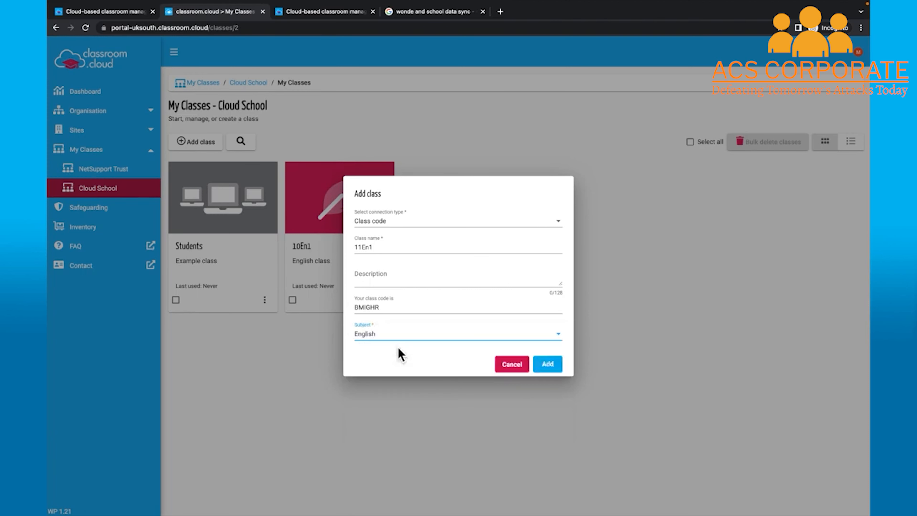
{"action": "left_click", "coordinate": [547, 364]}
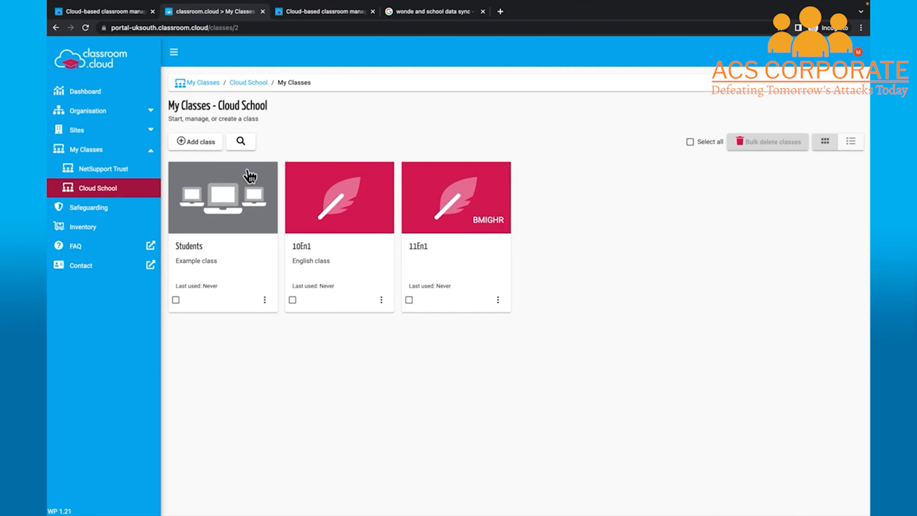
{"action": "left_click", "coordinate": [187, 149]}
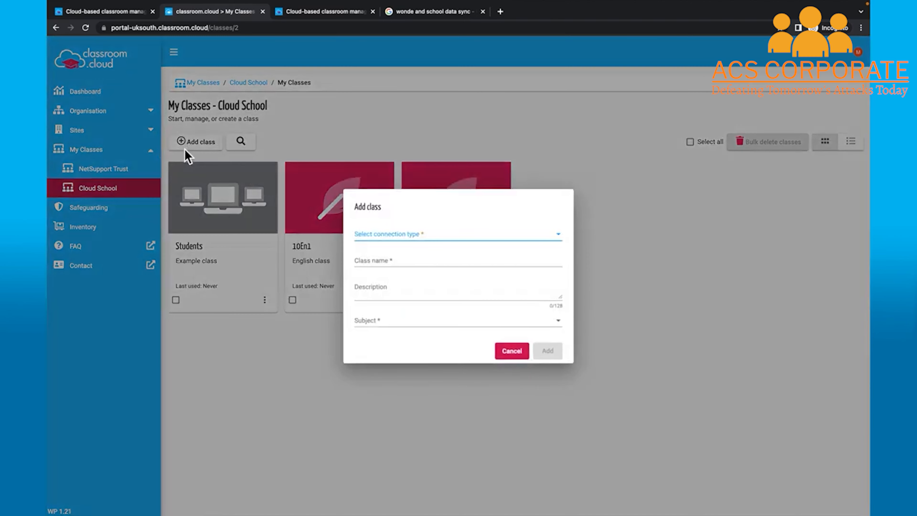
{"action": "left_click", "coordinate": [382, 241]}
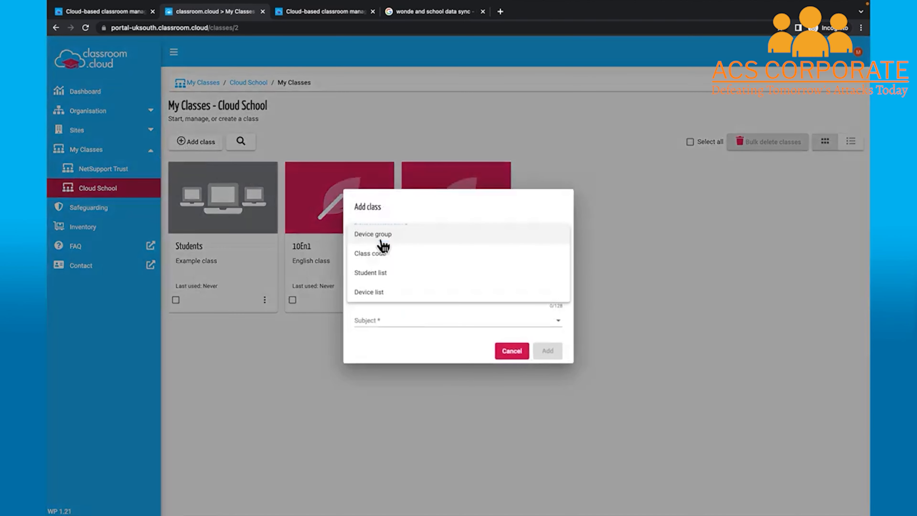
{"action": "left_click", "coordinate": [422, 278]}
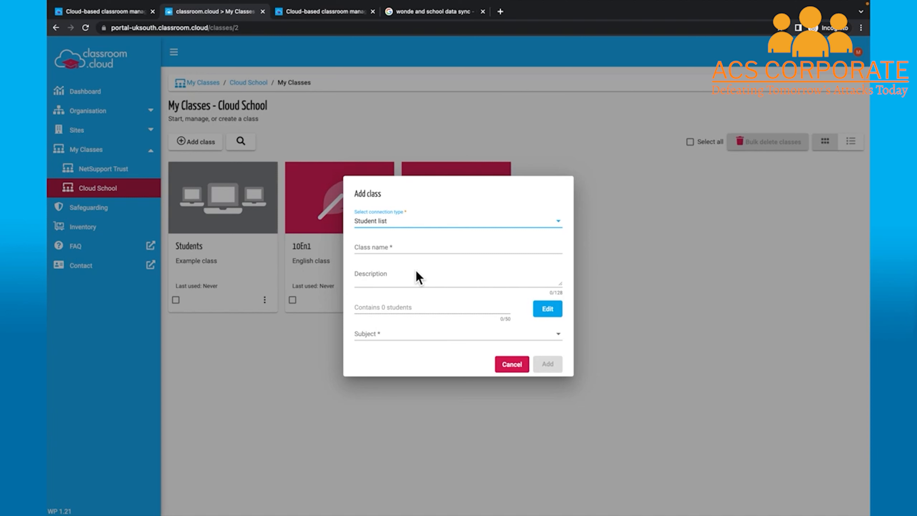
{"action": "left_click", "coordinate": [403, 250]}
{"action": "type", "text": "7ARt"}
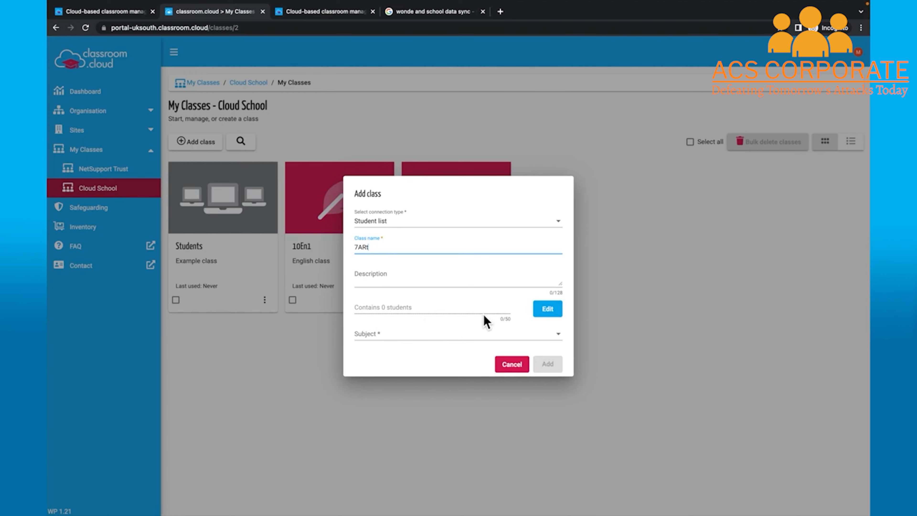
{"action": "left_click", "coordinate": [548, 309]}
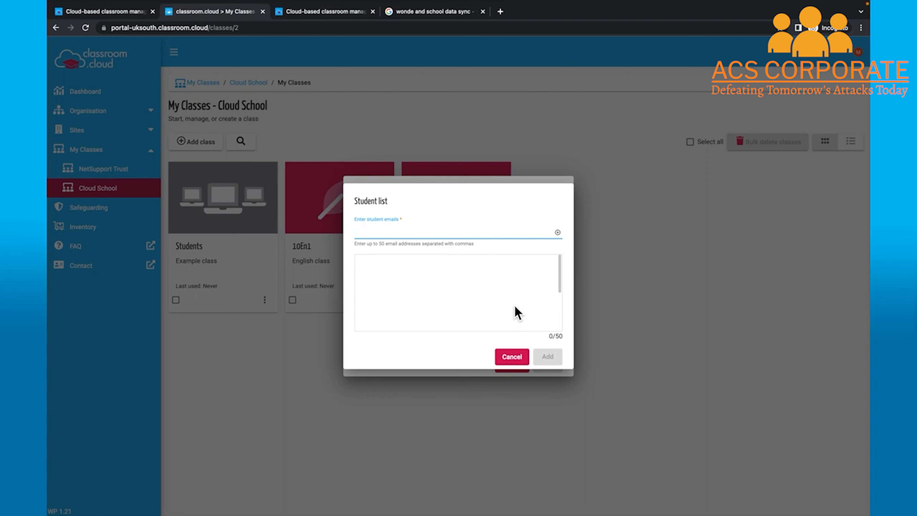
{"action": "left_click", "coordinate": [512, 357]}
{"action": "left_click", "coordinate": [513, 363]}
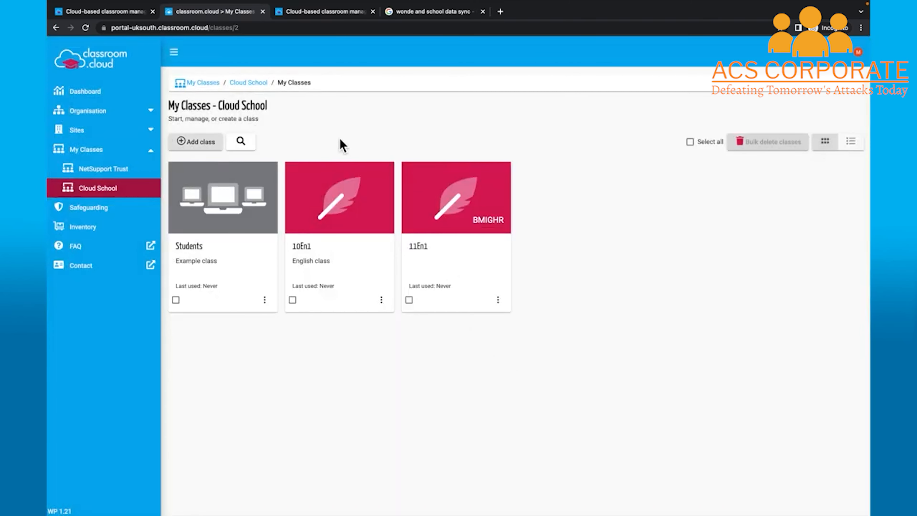
Start a new Device list class named 7ART
{"action": "left_click", "coordinate": [202, 143]}
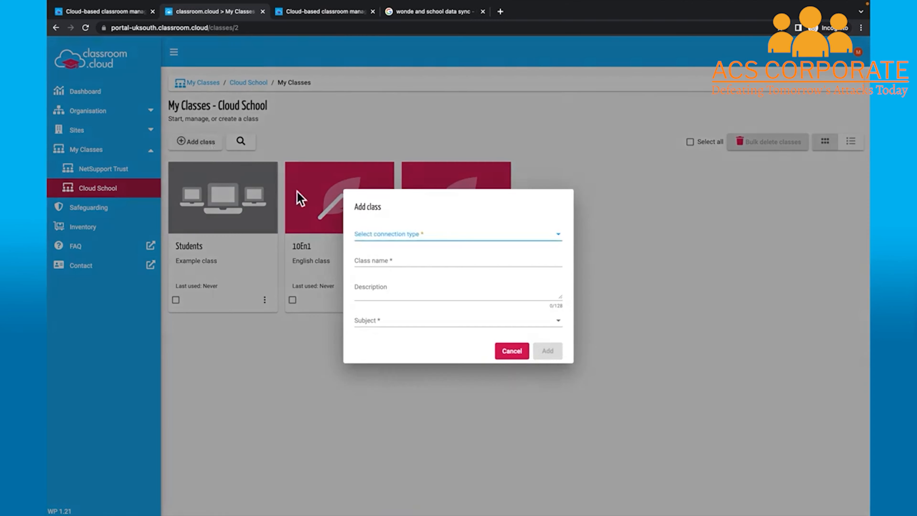
{"action": "left_click", "coordinate": [385, 233]}
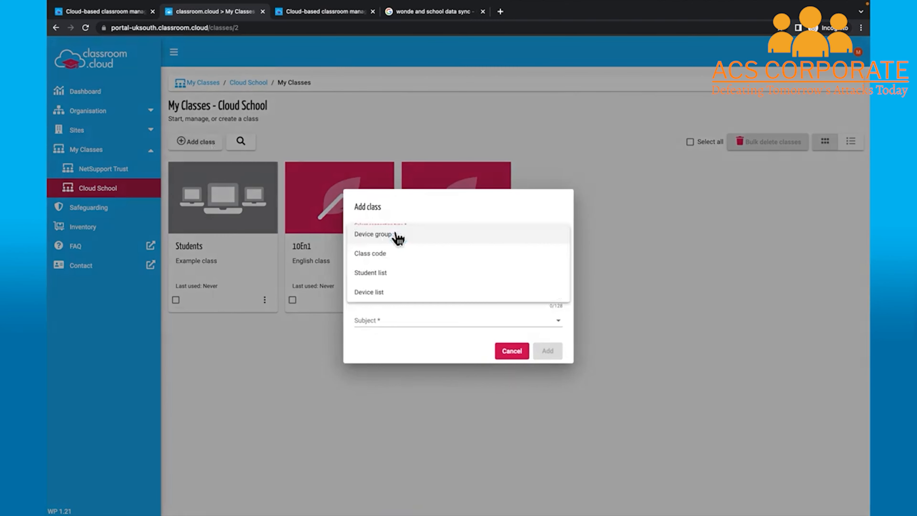
{"action": "left_click", "coordinate": [415, 294]}
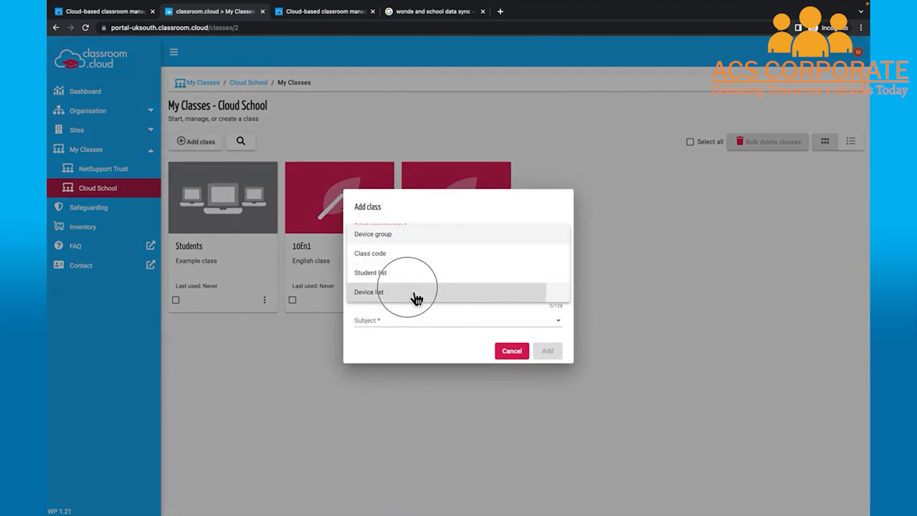
{"action": "left_click", "coordinate": [420, 250]}
{"action": "type", "text": "7ART"}
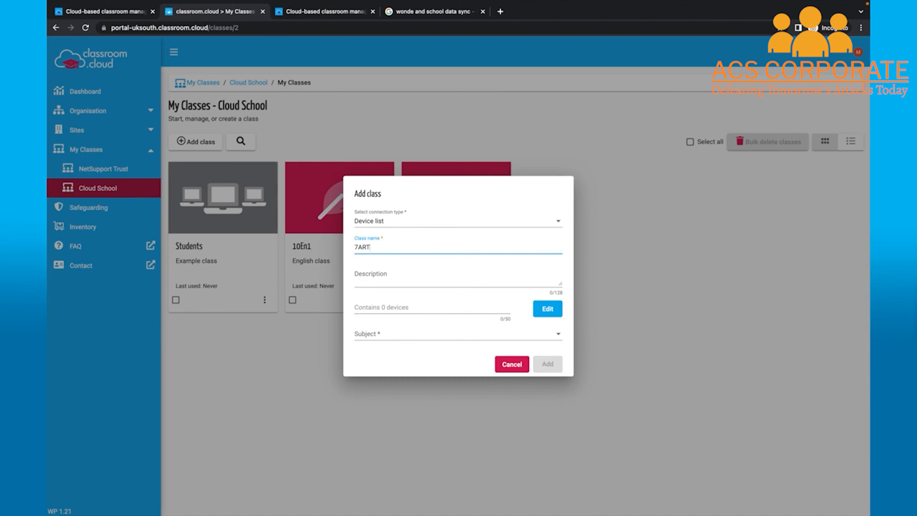
Put DESKTOP-43OUR8U in 7ART's device list, set subject Art, and create the class
{"action": "left_click", "coordinate": [548, 309]}
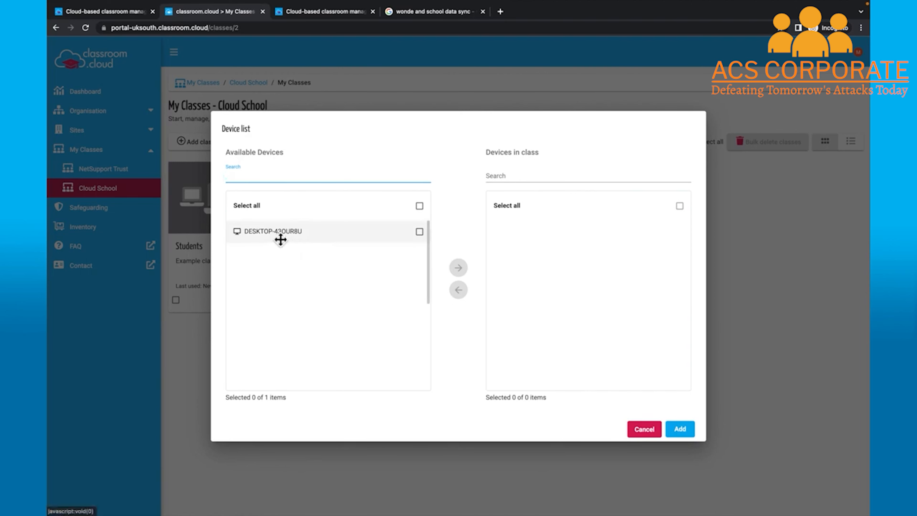
{"action": "left_click", "coordinate": [430, 242]}
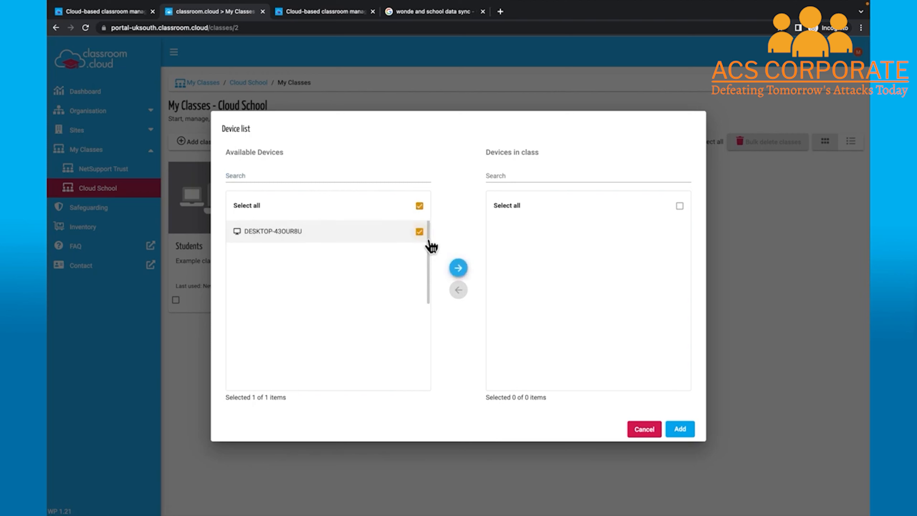
{"action": "left_click", "coordinate": [466, 271]}
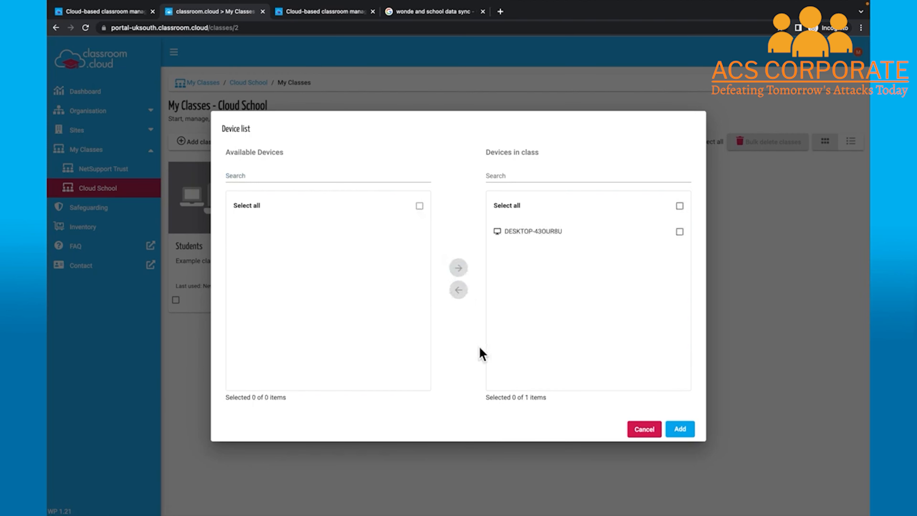
{"action": "left_click", "coordinate": [680, 429]}
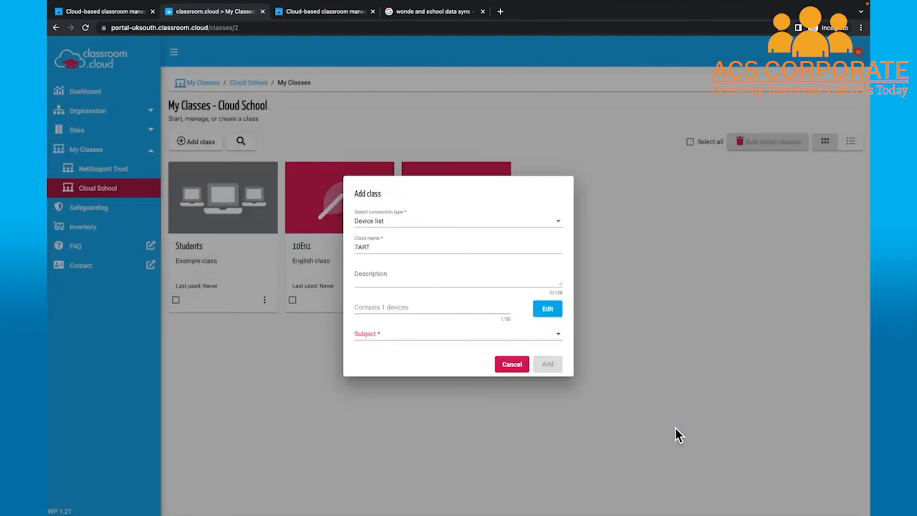
{"action": "left_click", "coordinate": [564, 338]}
{"action": "left_click", "coordinate": [470, 340]}
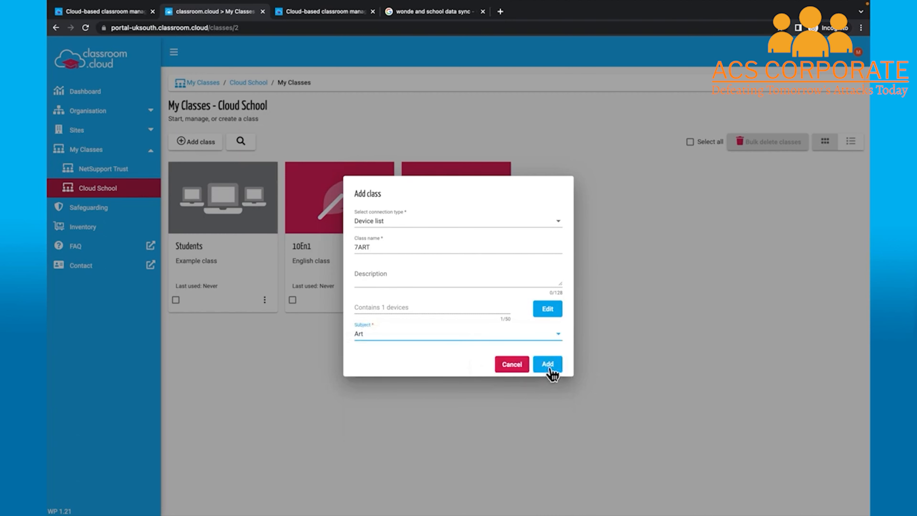
{"action": "left_click", "coordinate": [548, 364]}
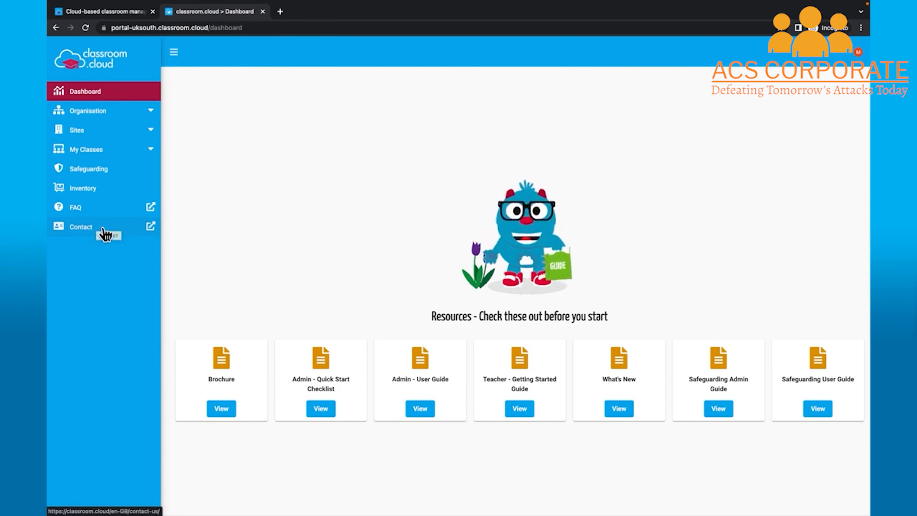
Switch to the browser tab showing the classroom.cloud homepage
{"action": "left_click", "coordinate": [108, 13]}
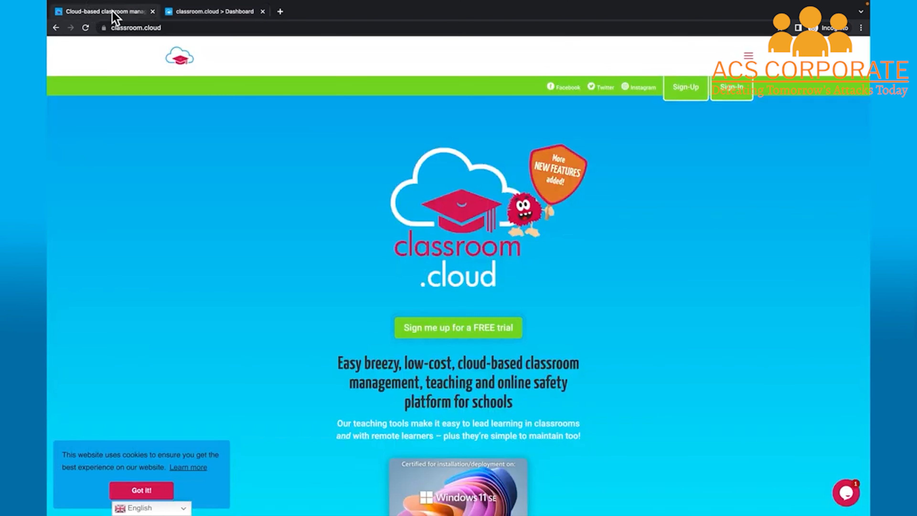